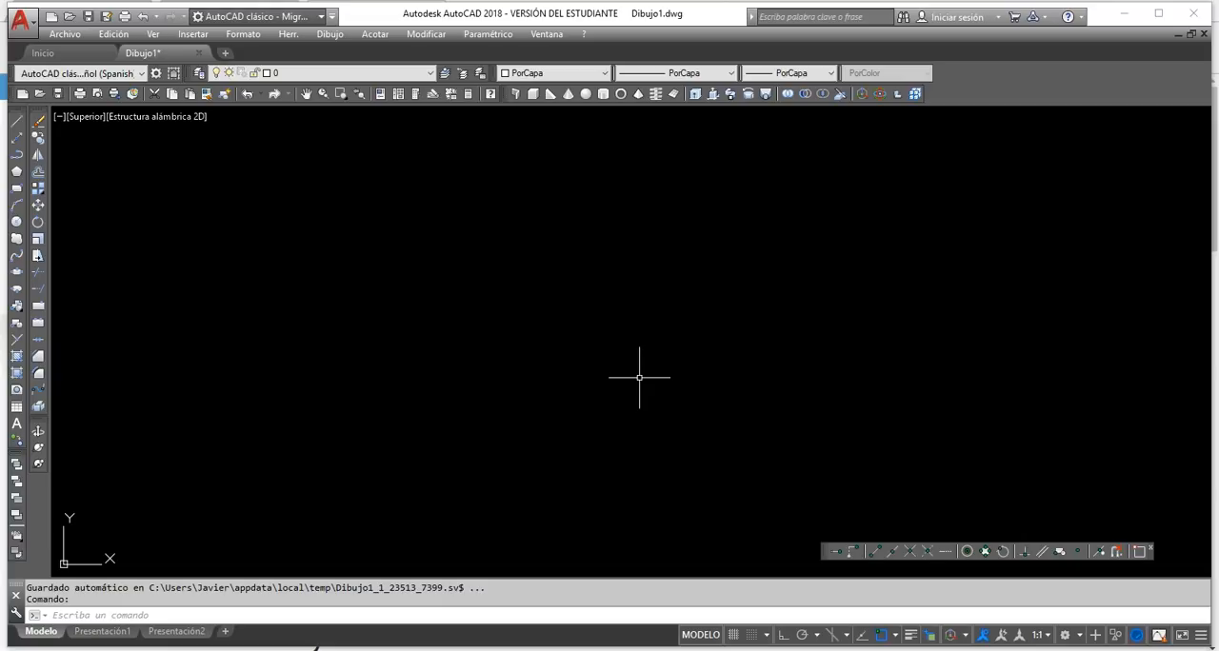
Draw a rectangle freehand from two opposite corners in the middle of the drawing area.
{"action": "left_click", "coordinate": [639, 378]}
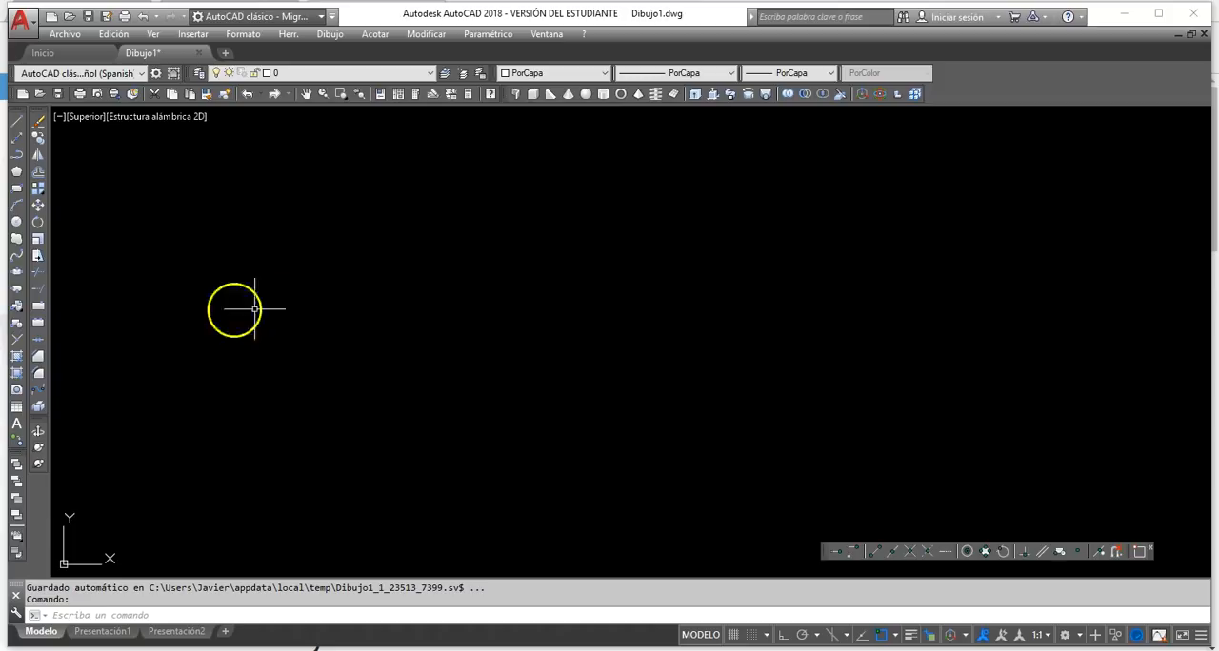
{"action": "left_click", "coordinate": [16, 188]}
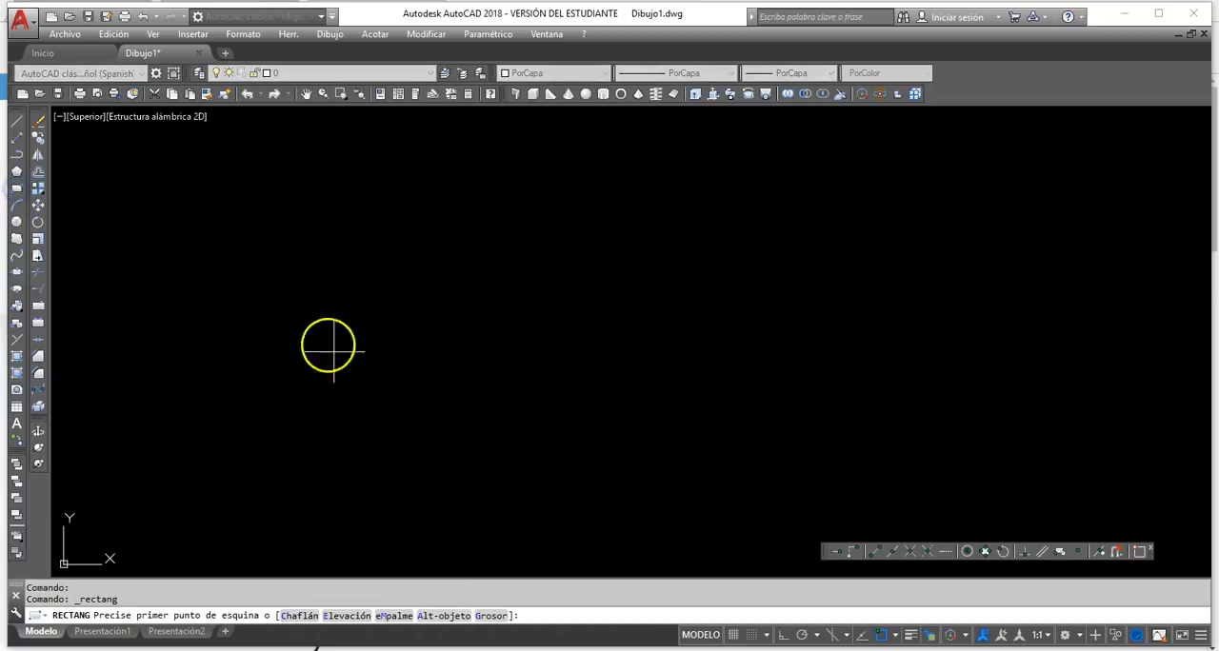
{"action": "left_click", "coordinate": [378, 448]}
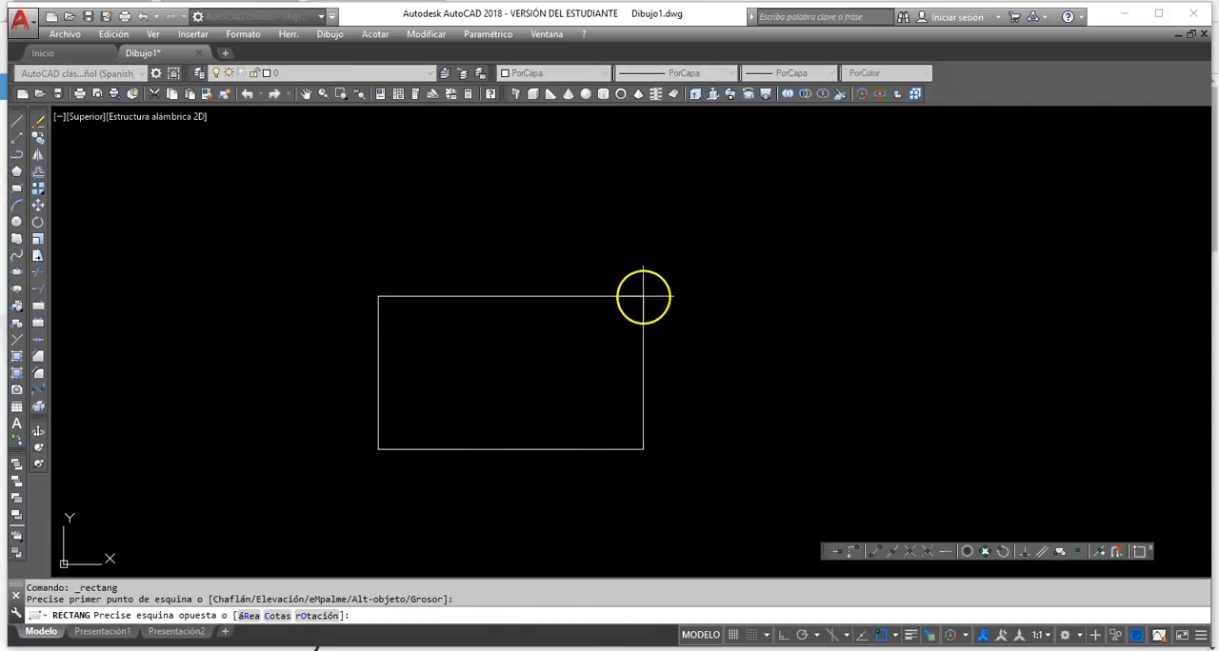
{"action": "left_click", "coordinate": [657, 274]}
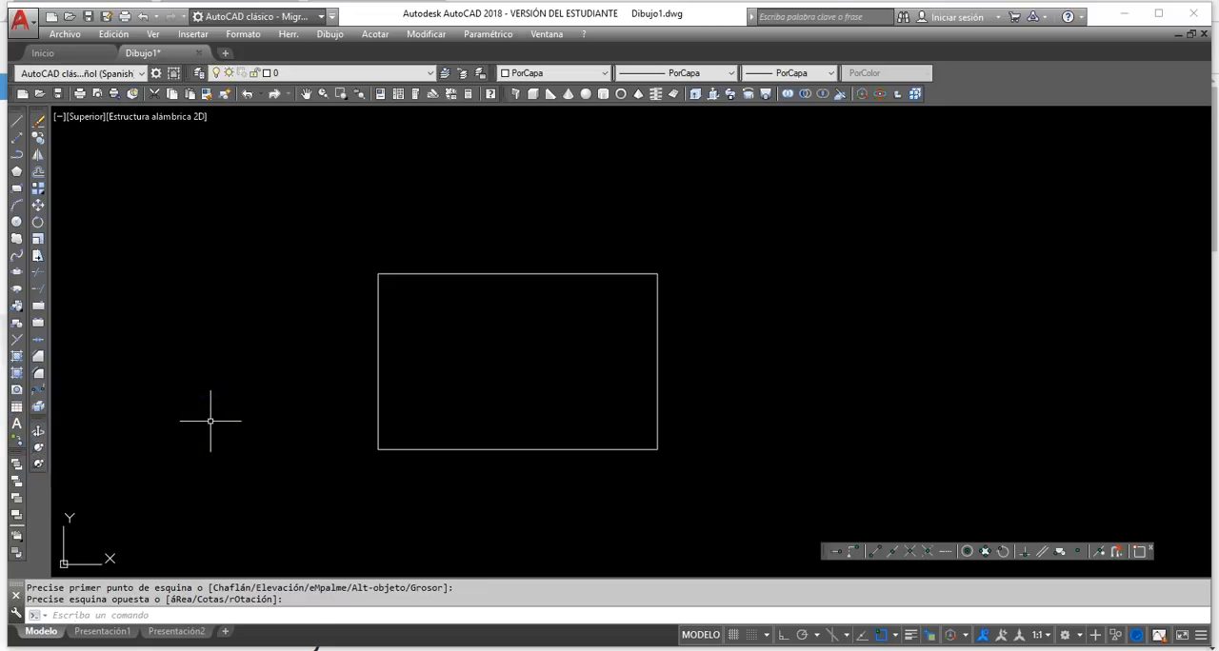
Orbit the drawing out of the top view into an oblique 3D view of the rectangle using constrained 3D Orbit.
{"action": "right_click", "coordinate": [40, 495]}
{"action": "mouse_move", "coordinate": [95, 501]}
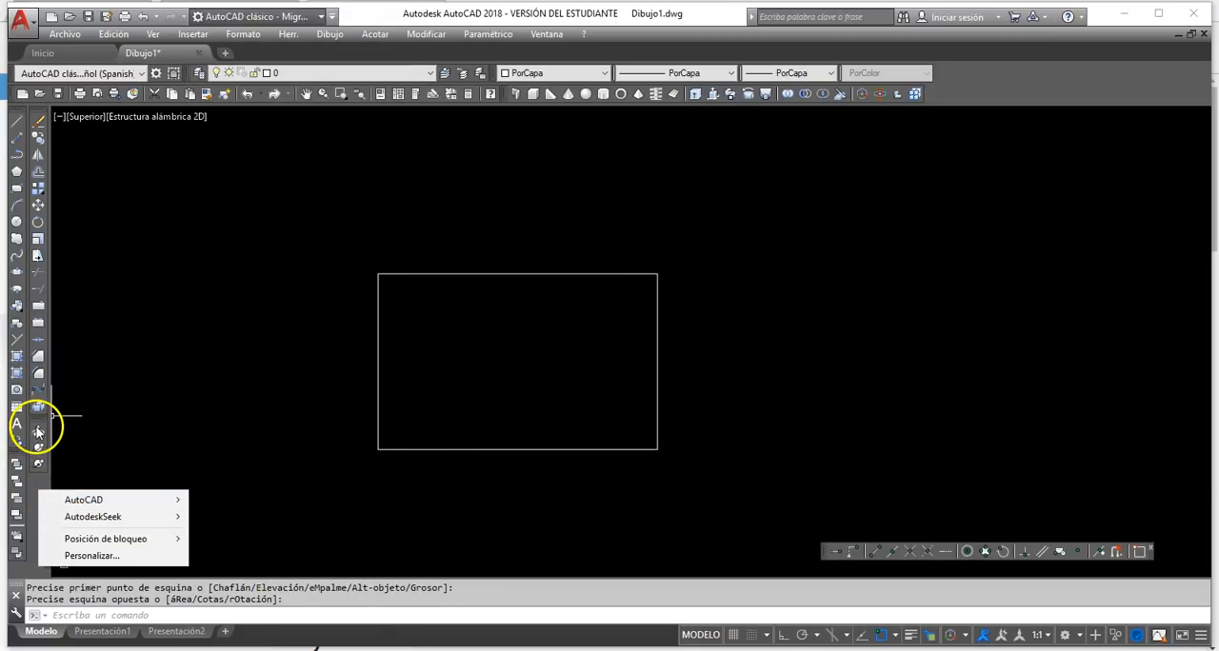
{"action": "left_click", "coordinate": [39, 436]}
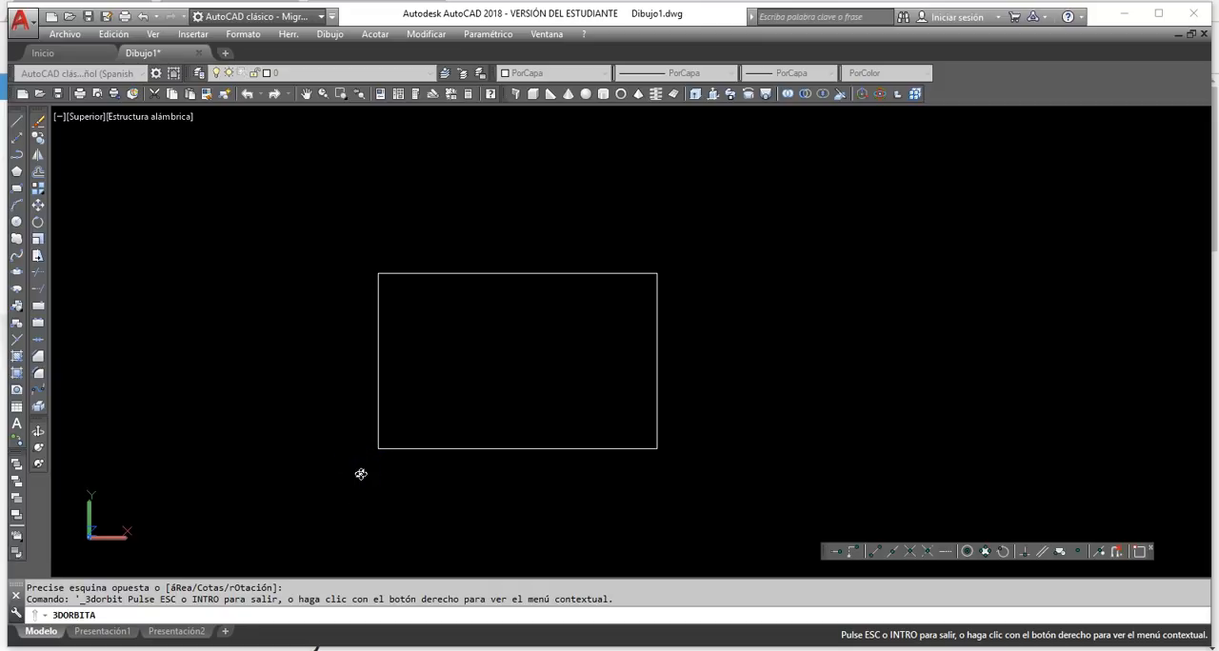
{"action": "left_click_drag", "start_coordinate": [407, 483], "coordinate": [425, 380]}
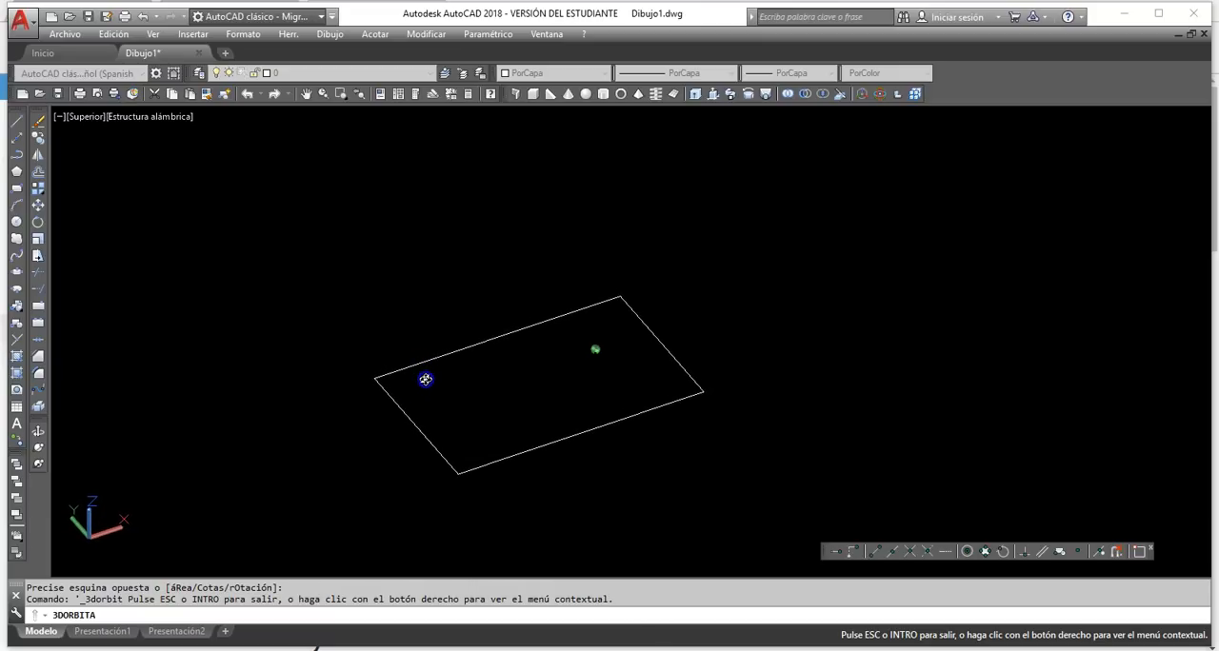
{"action": "left_click", "coordinate": [514, 391]}
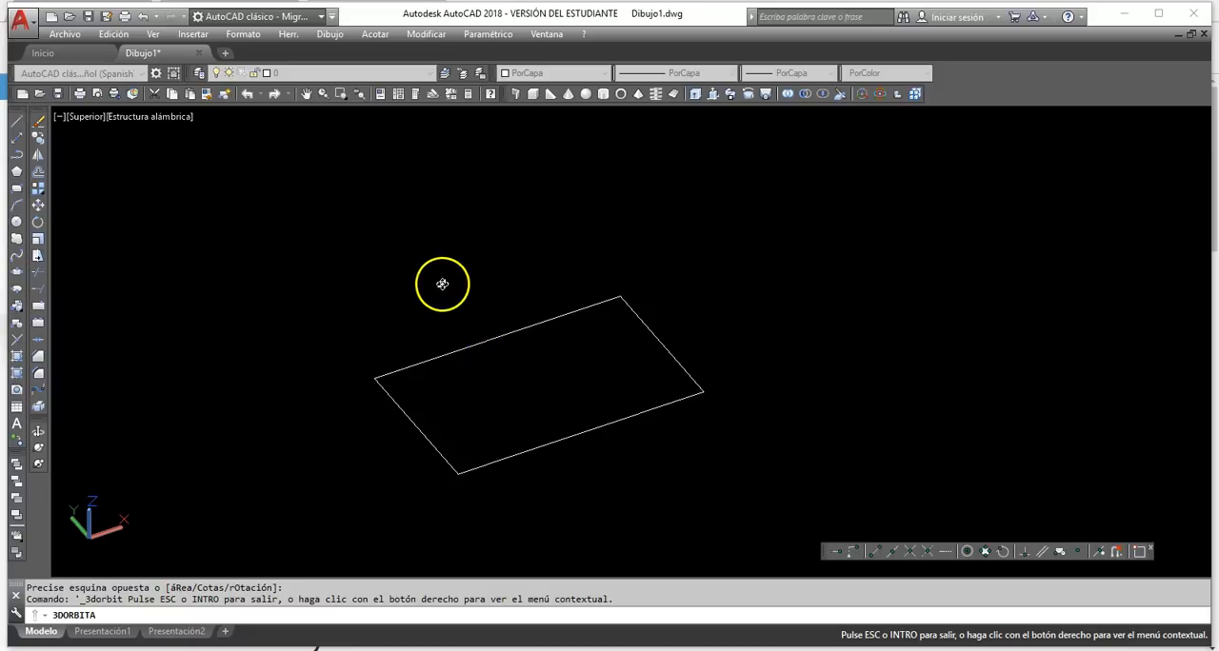
{"action": "right_click", "coordinate": [443, 289]}
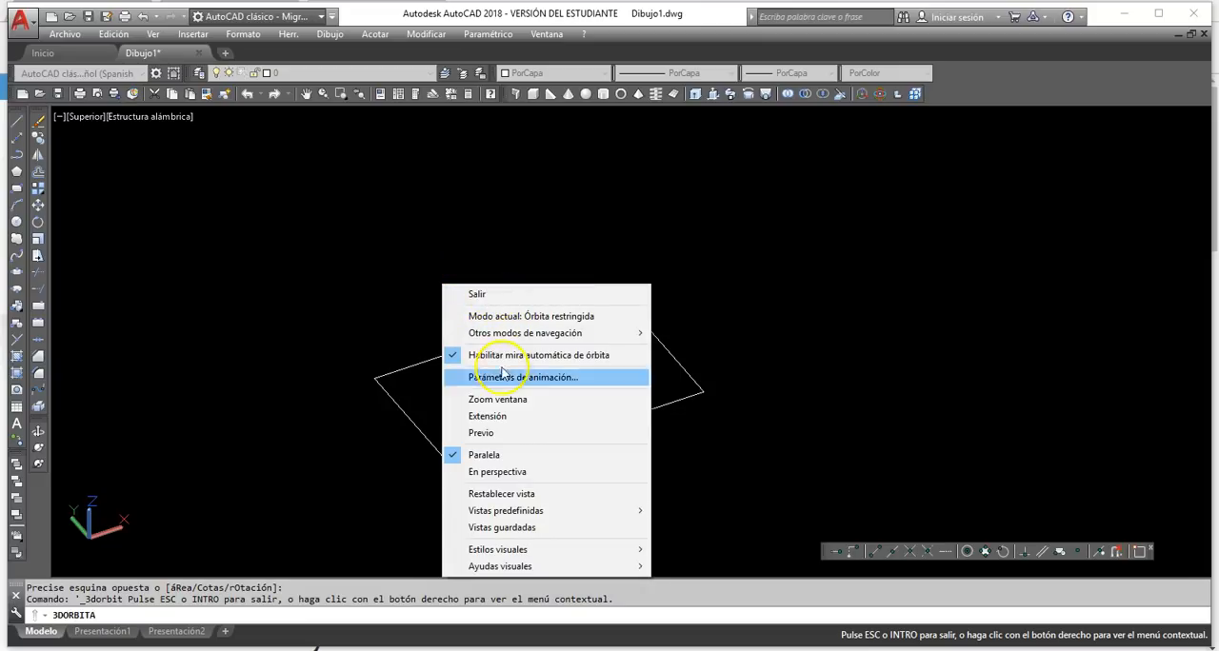
{"action": "left_click", "coordinate": [509, 295]}
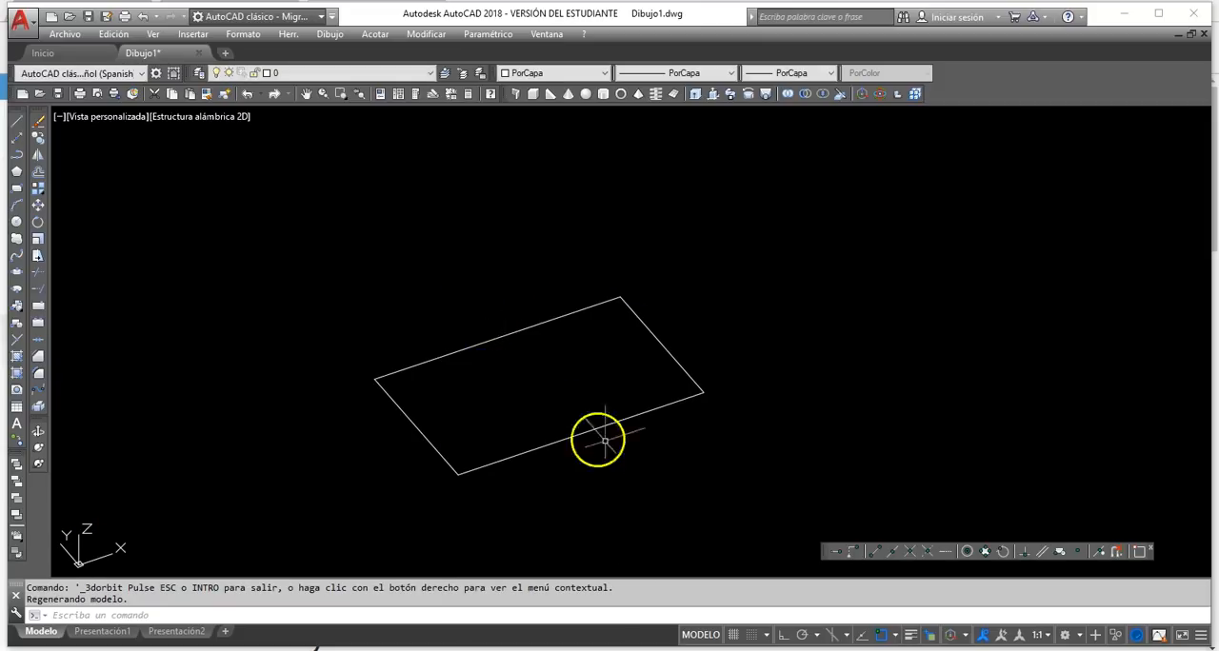
{"action": "mouse_move", "coordinate": [588, 358]}
{"action": "middle_mouse_down"}
{"action": "mouse_move", "coordinate": [544, 372]}
{"action": "mouse_move", "coordinate": [694, 340]}
{"action": "mouse_move", "coordinate": [620, 373]}
{"action": "mouse_move", "coordinate": [604, 356]}
{"action": "mouse_move", "coordinate": [679, 343]}
{"action": "mouse_move", "coordinate": [526, 357]}
{"action": "mouse_move", "coordinate": [627, 332]}
{"action": "middle_mouse_up"}
{"action": "left_click_drag", "start_coordinate": [628, 331], "coordinate": [631, 324]}
{"action": "mouse_move", "coordinate": [631, 324]}
{"action": "middle_mouse_down"}
{"action": "mouse_move", "coordinate": [553, 337]}
{"action": "mouse_move", "coordinate": [653, 375]}
{"action": "mouse_move", "coordinate": [642, 354]}
{"action": "middle_mouse_up"}
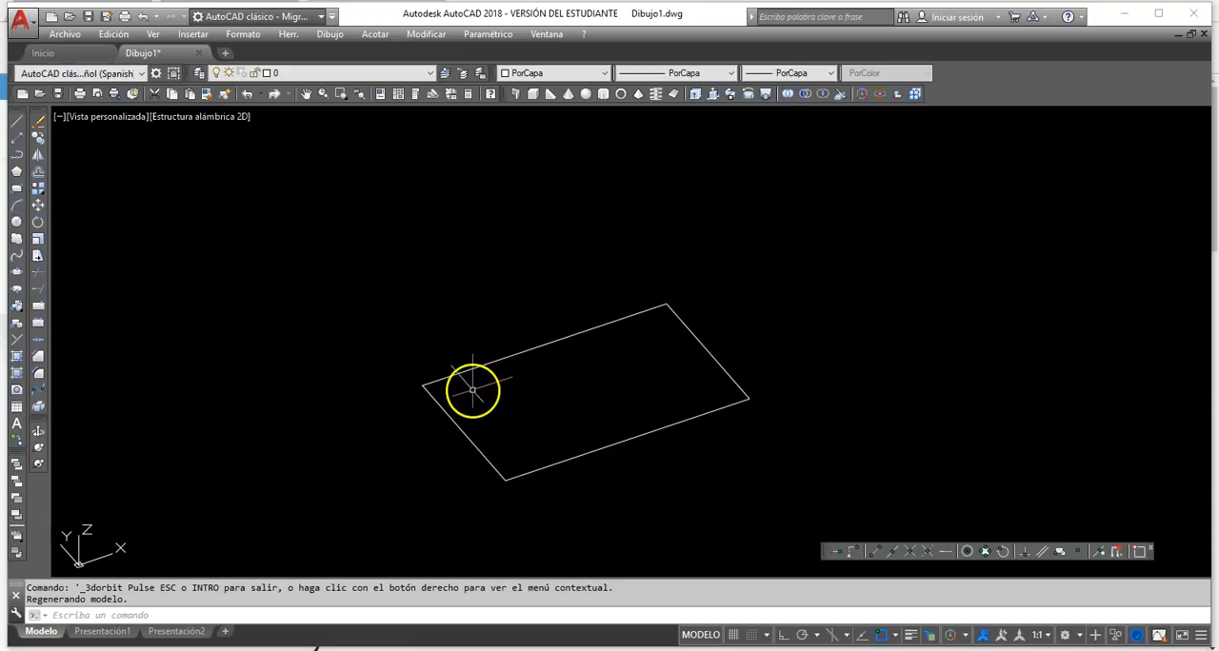
{"action": "middle_click_drag", "start_coordinate": [583, 402], "coordinate": [548, 390]}
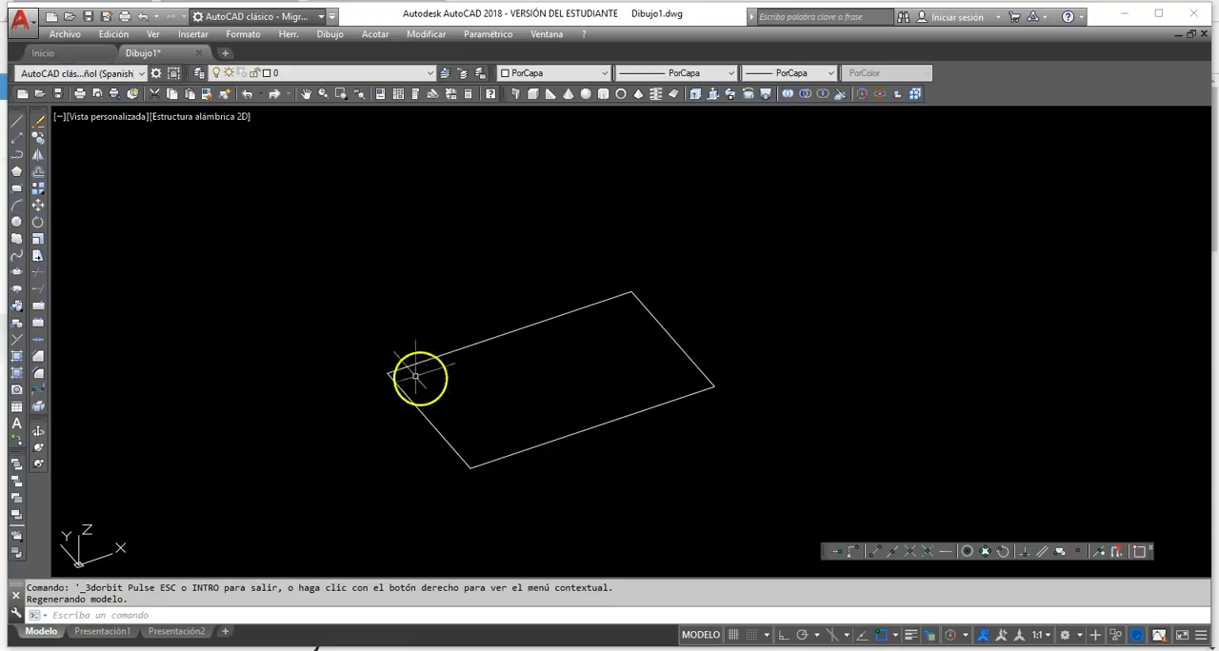
Draw a vertical line from the rectangle's back corner to the relative point @0,0,5.
{"action": "left_click", "coordinate": [17, 123]}
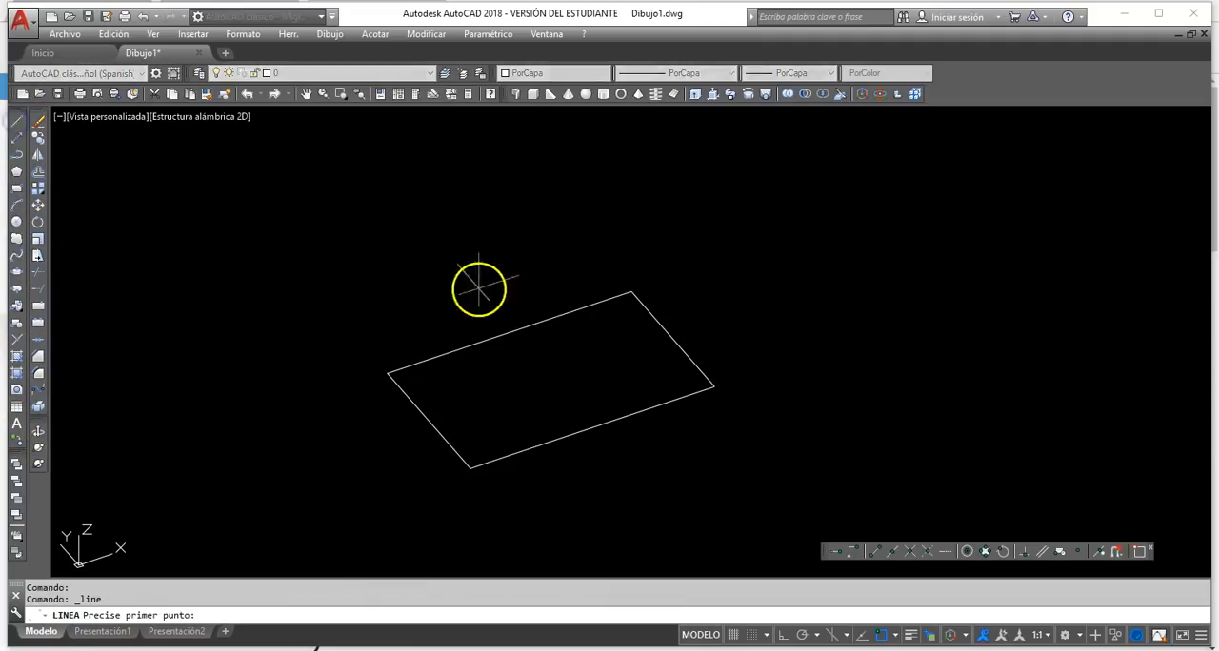
{"action": "left_click", "coordinate": [603, 302]}
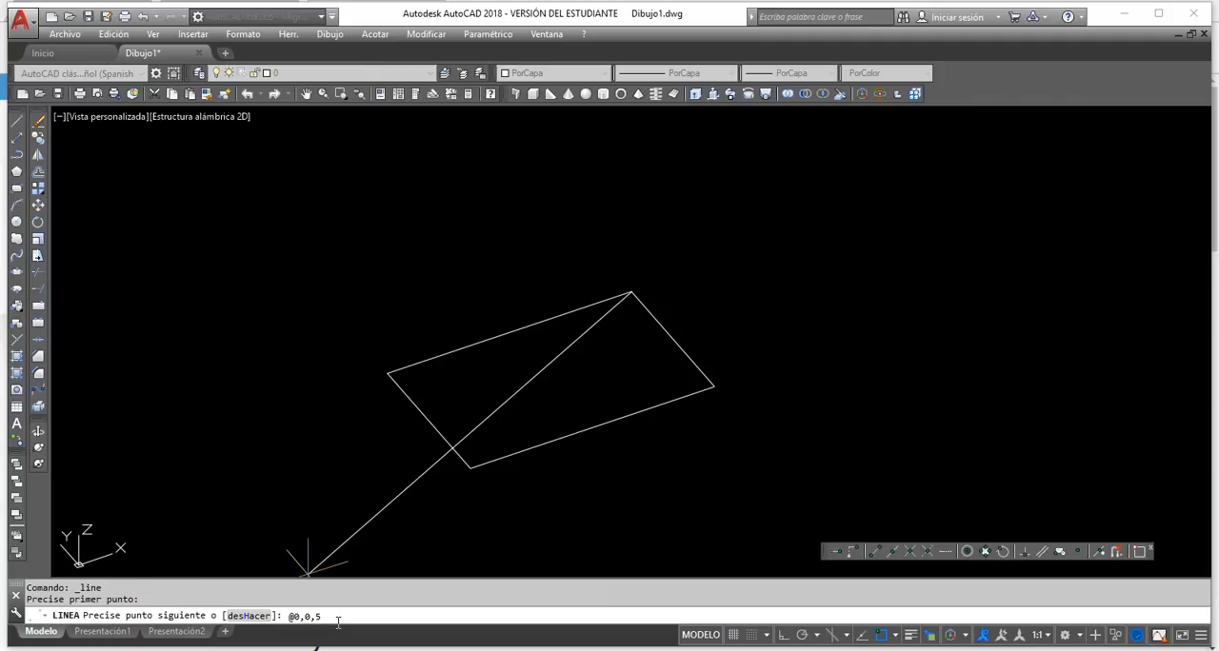
{"action": "key", "text": "Return"}
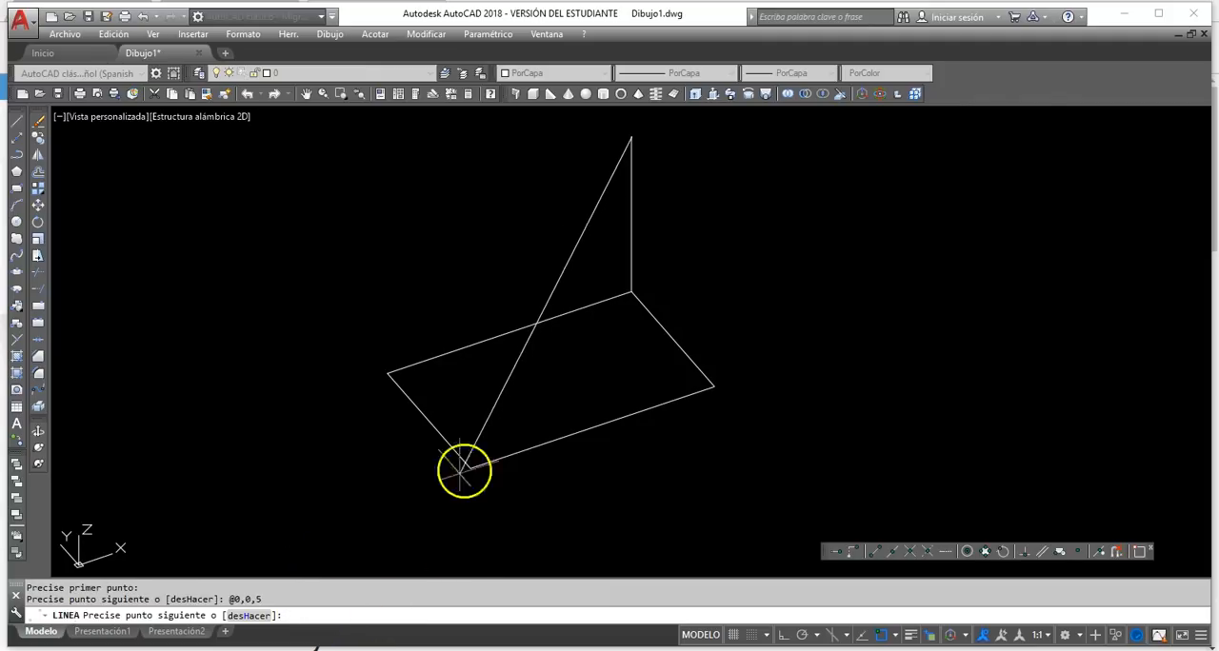
{"action": "right_click", "coordinate": [496, 323]}
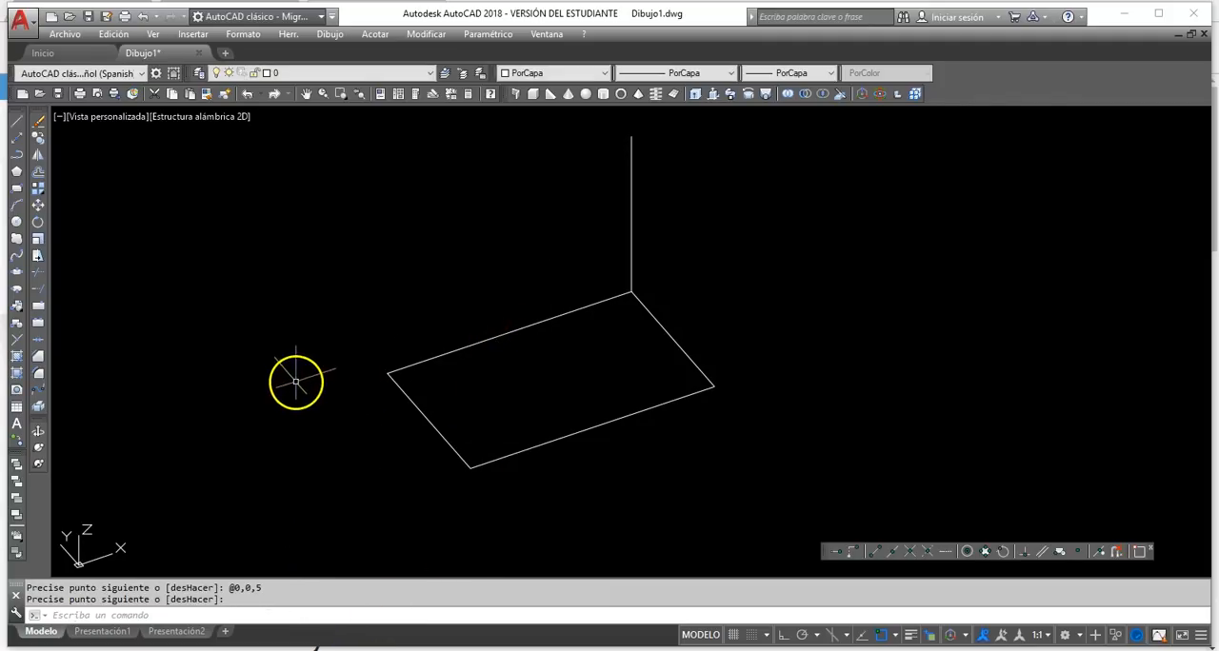
Draw two connected lines from the vertical line's top end through a freely picked point to the rectangle's adjacent right corner.
{"action": "middle_click_drag", "start_coordinate": [506, 368], "coordinate": [503, 399]}
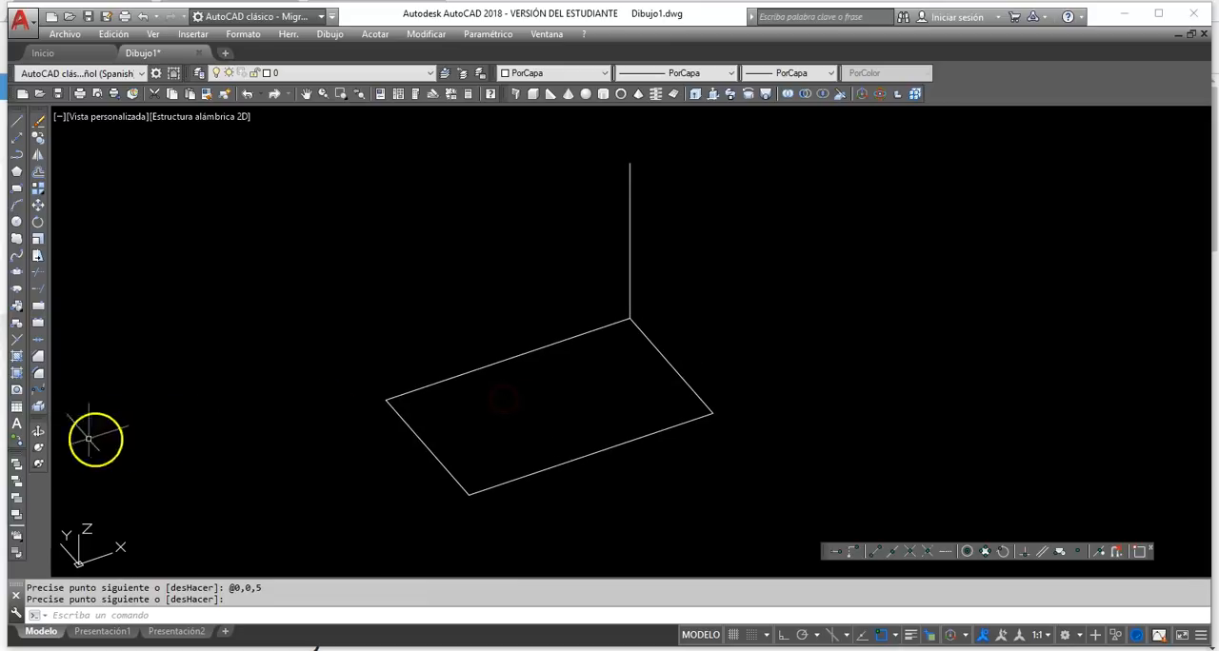
{"action": "left_click", "coordinate": [36, 436]}
{"action": "left_click_drag", "start_coordinate": [367, 394], "coordinate": [393, 372]}
{"action": "right_click", "coordinate": [398, 354]}
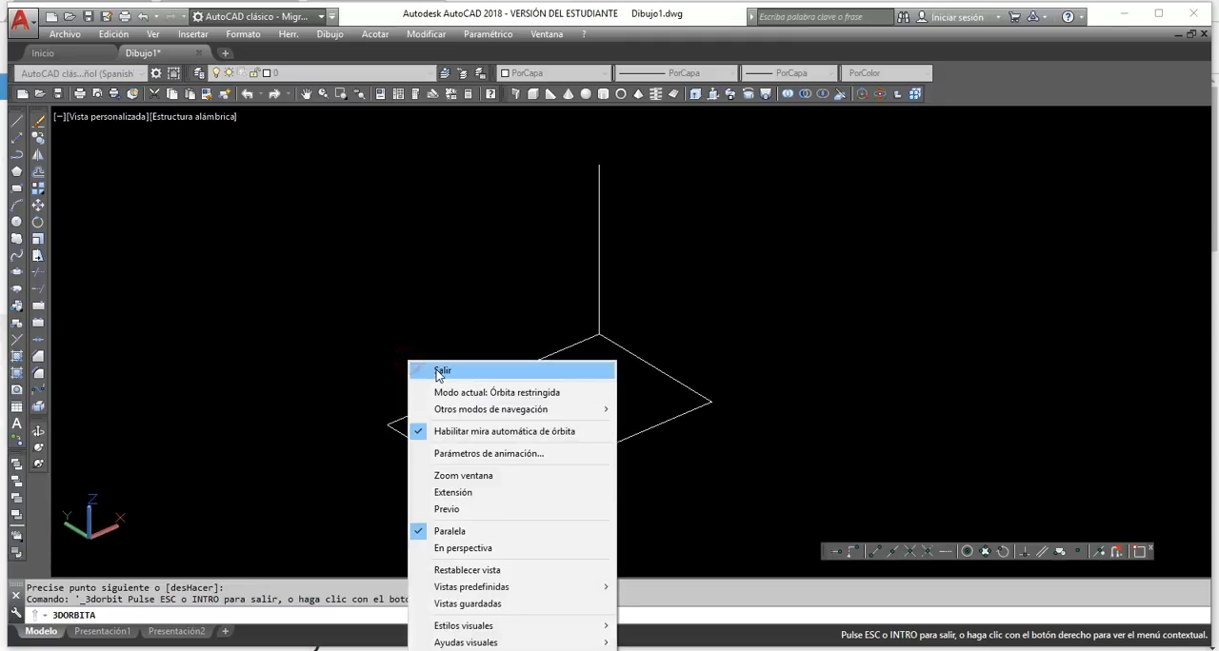
{"action": "left_click", "coordinate": [436, 365]}
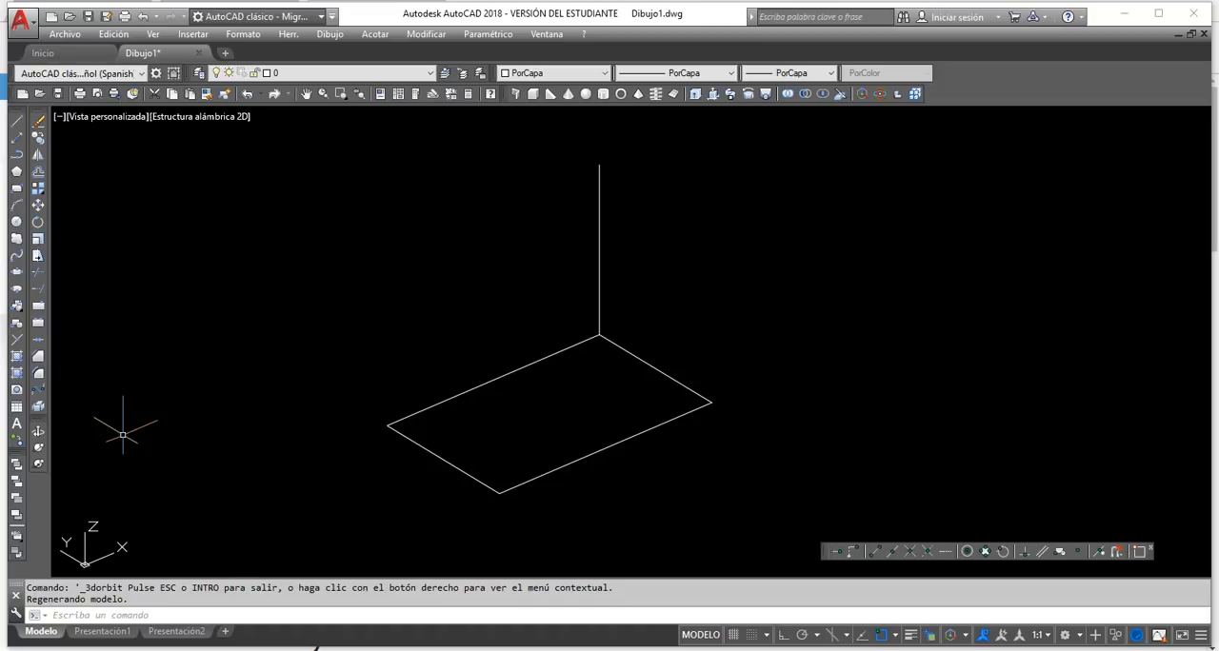
{"action": "left_click", "coordinate": [15, 122]}
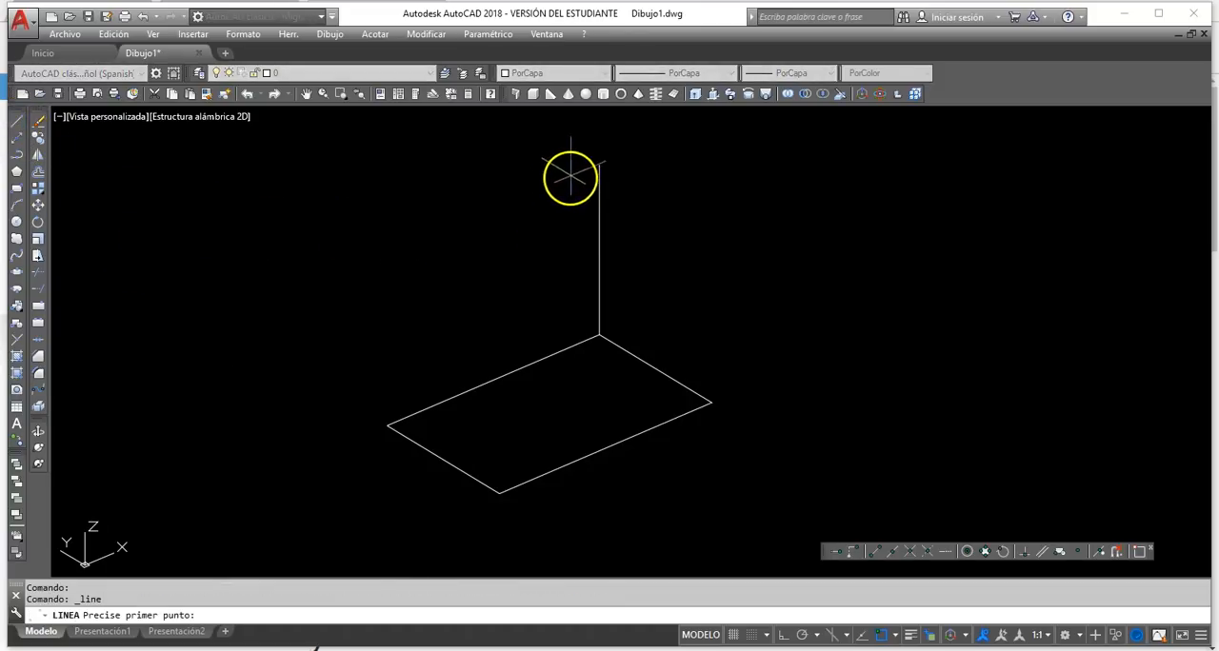
{"action": "left_click", "coordinate": [599, 165]}
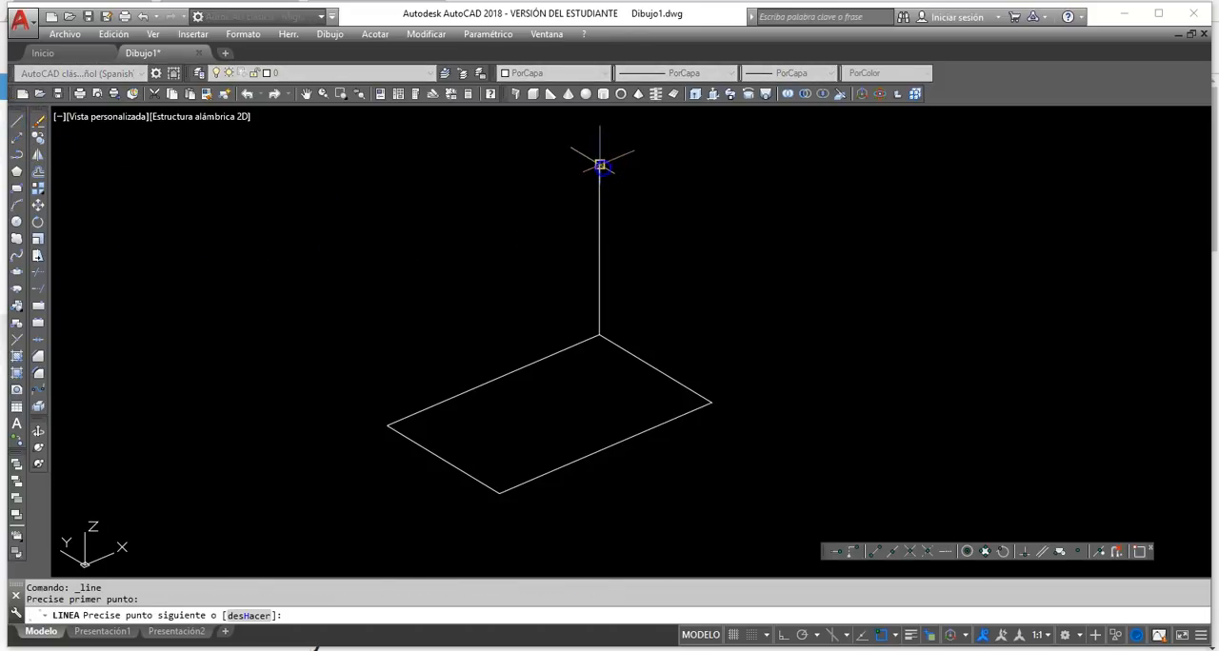
{"action": "left_click", "coordinate": [714, 223]}
{"action": "left_click", "coordinate": [712, 401]}
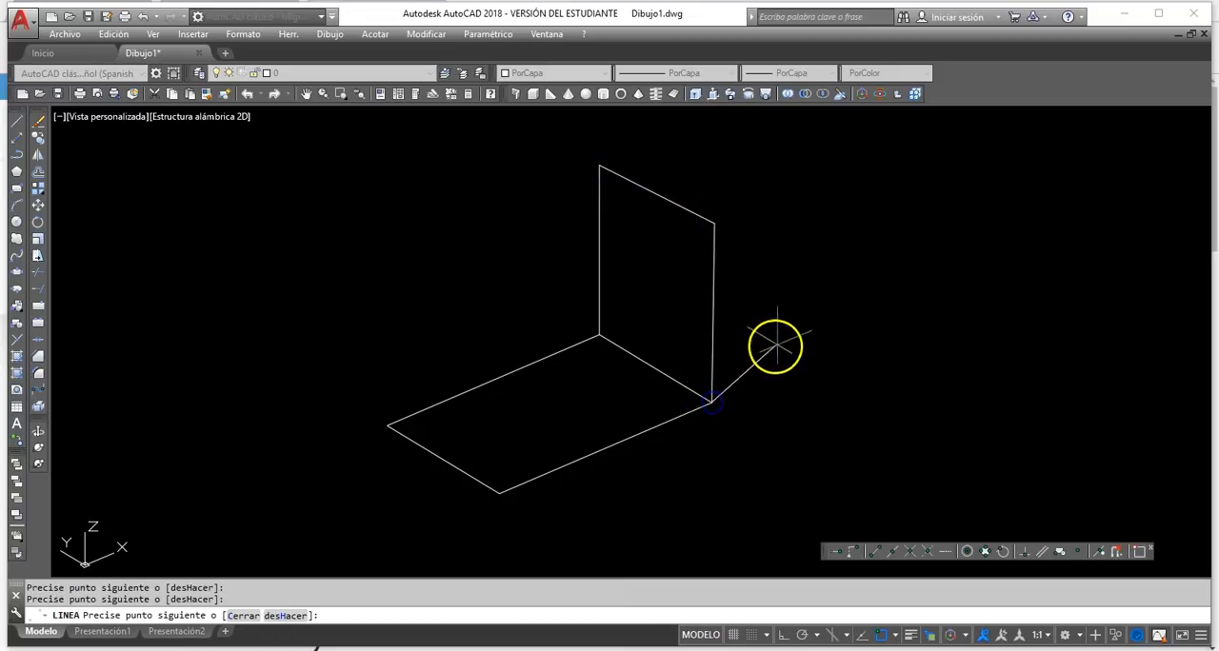
{"action": "right_click", "coordinate": [776, 346]}
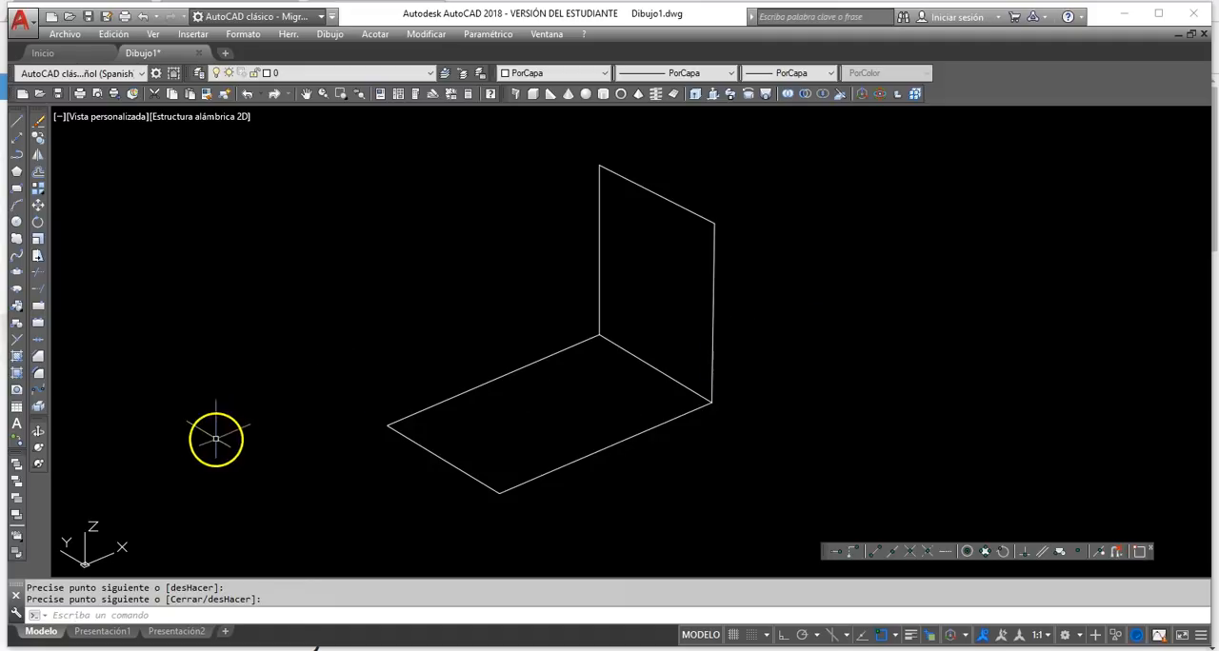
Examine the two freehand-drawn lines from another 3D angle and delete them both, keeping the vertical line.
{"action": "left_click", "coordinate": [40, 431]}
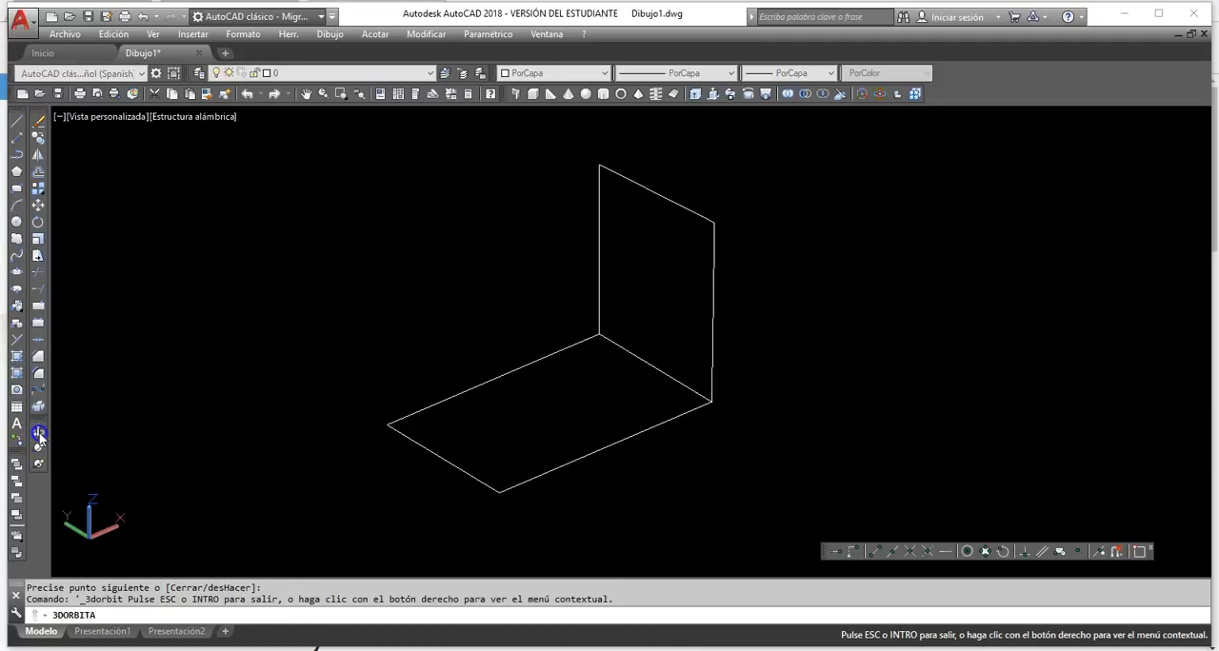
{"action": "left_click_drag", "start_coordinate": [645, 484], "coordinate": [608, 478]}
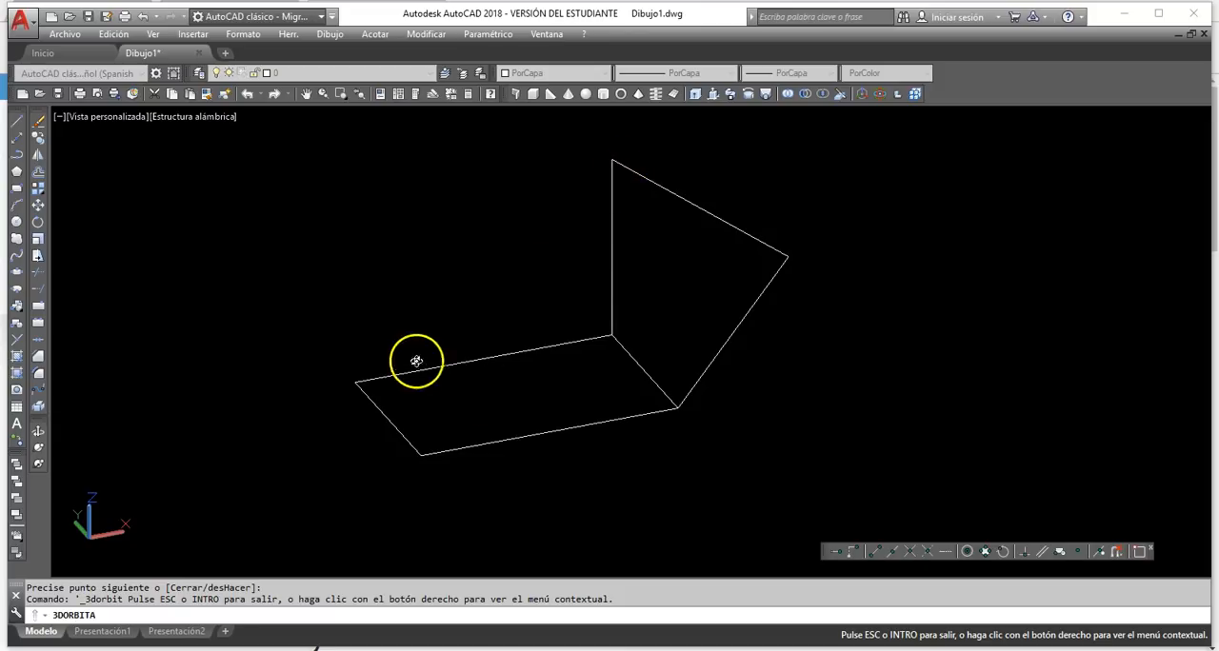
{"action": "right_click", "coordinate": [748, 320]}
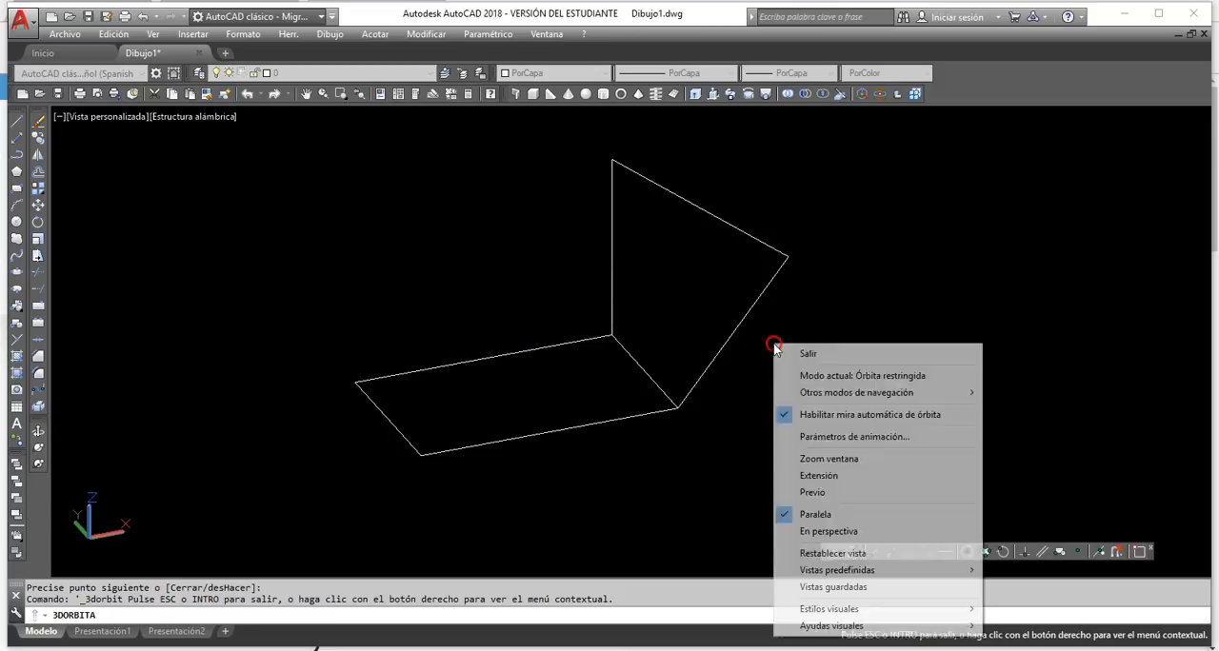
{"action": "left_click", "coordinate": [789, 347]}
{"action": "left_click", "coordinate": [809, 308]}
{"action": "left_click", "coordinate": [767, 213]}
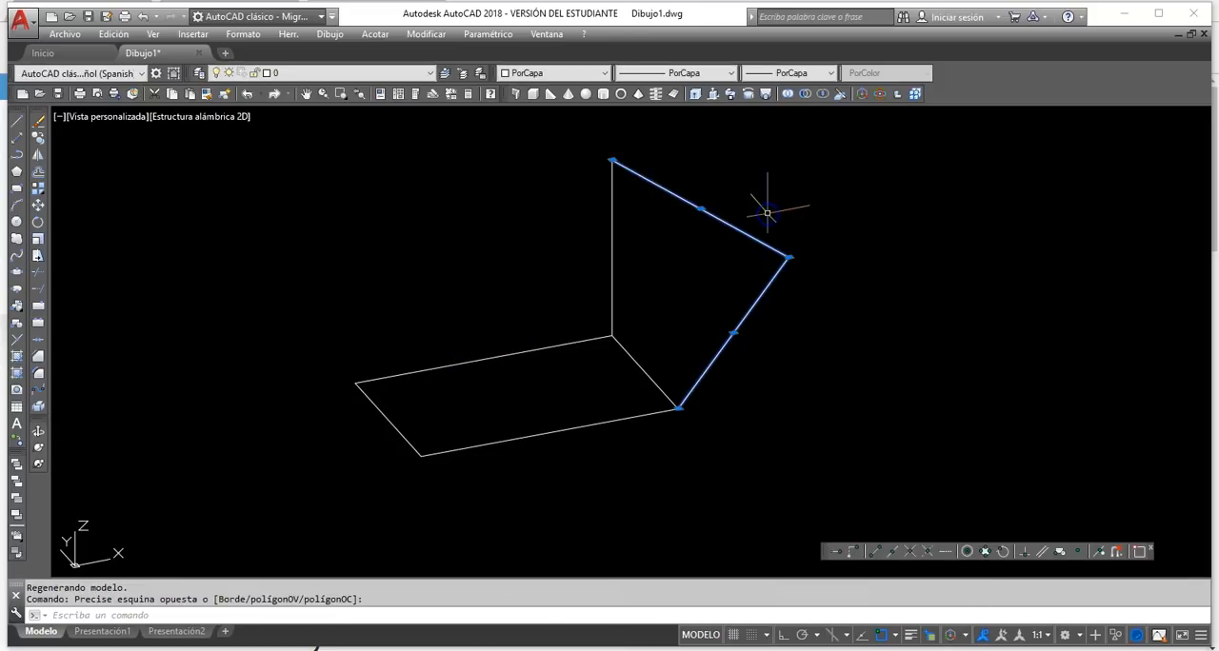
{"action": "key", "text": "Delete"}
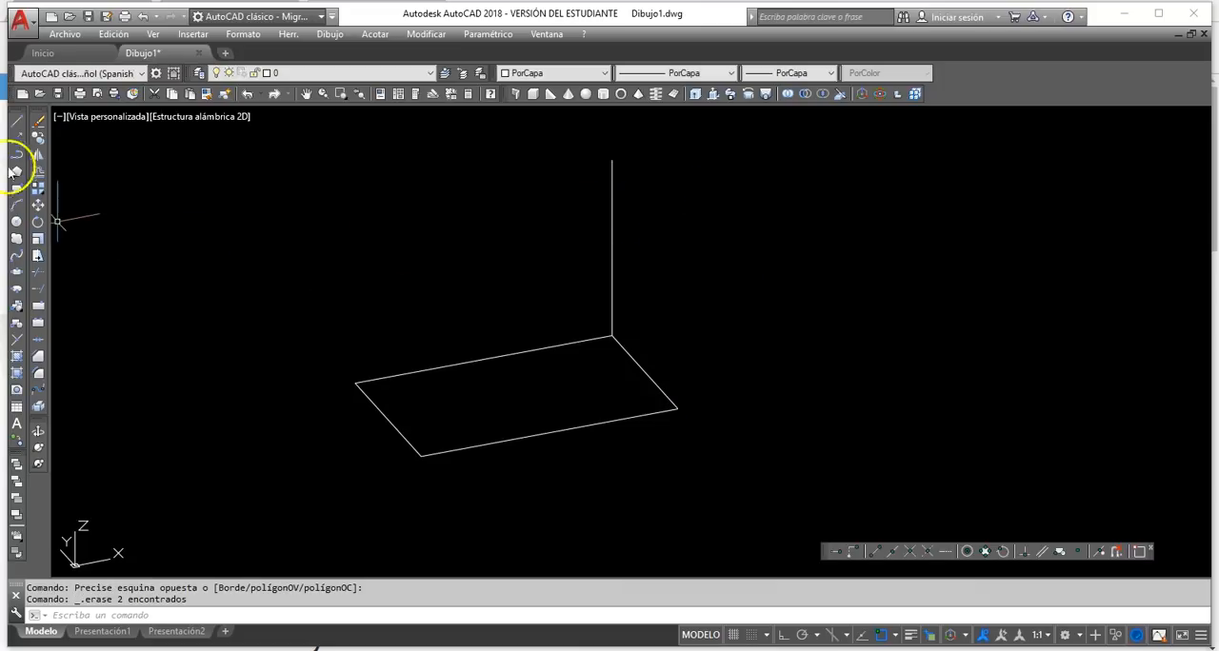
Draw a sloping line from the rectangle's left corner to the top end of the vertical line.
{"action": "left_click", "coordinate": [15, 121]}
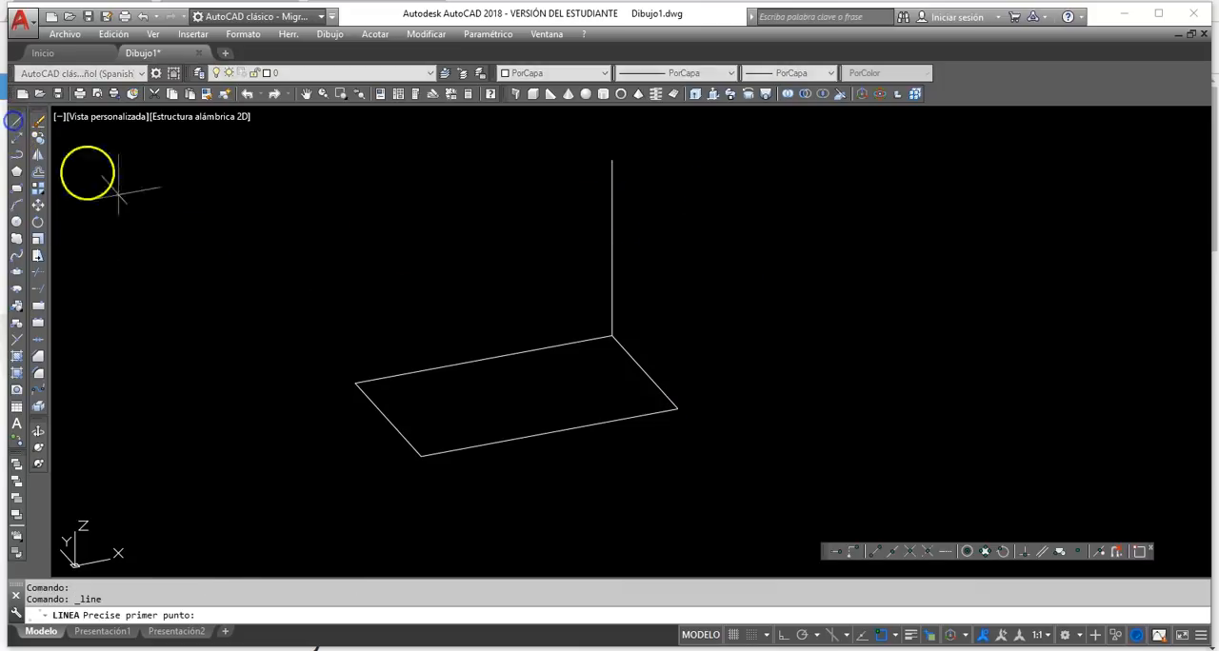
{"action": "left_click", "coordinate": [356, 382]}
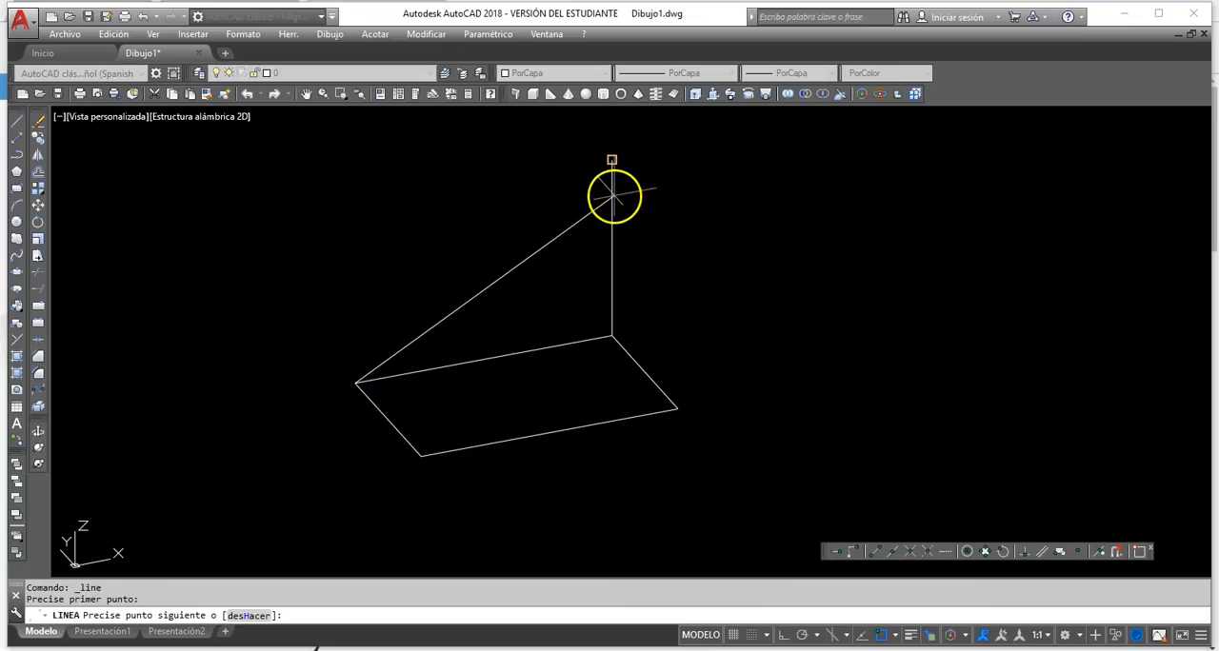
{"action": "left_click", "coordinate": [612, 164]}
{"action": "key", "text": "Return"}
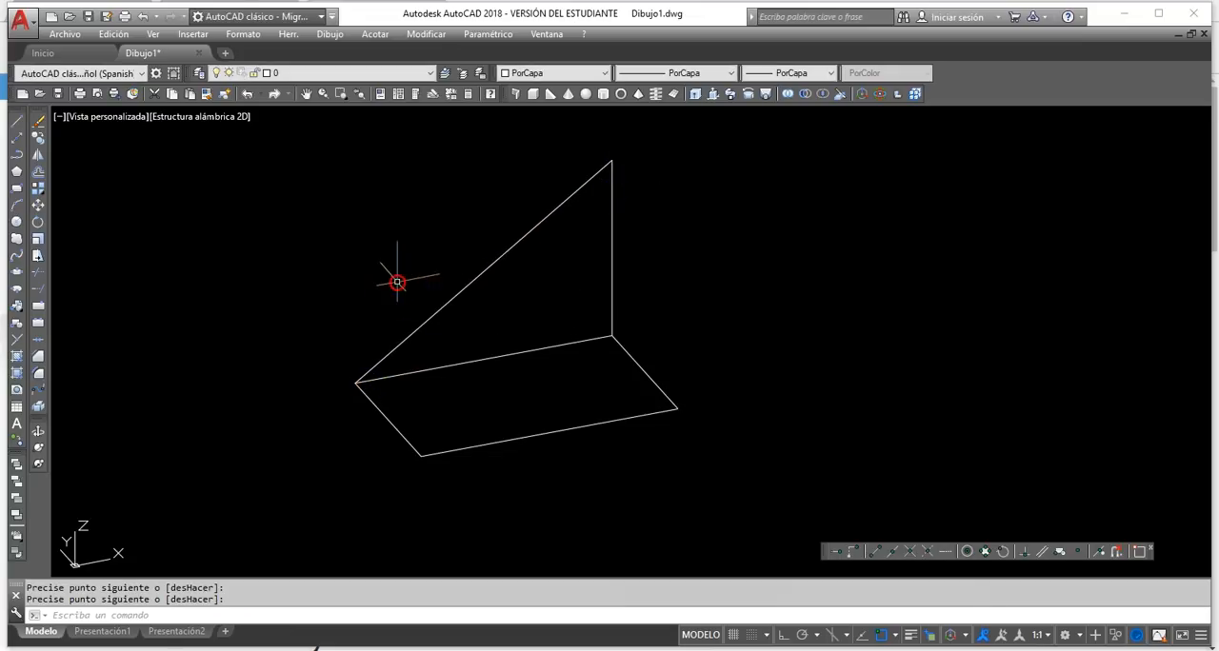
Copy the vertical line and the sloping line together from the rectangle's back corner to its adjacent right corner.
{"action": "left_click", "coordinate": [38, 431]}
{"action": "left_click_drag", "start_coordinate": [362, 349], "coordinate": [441, 371]}
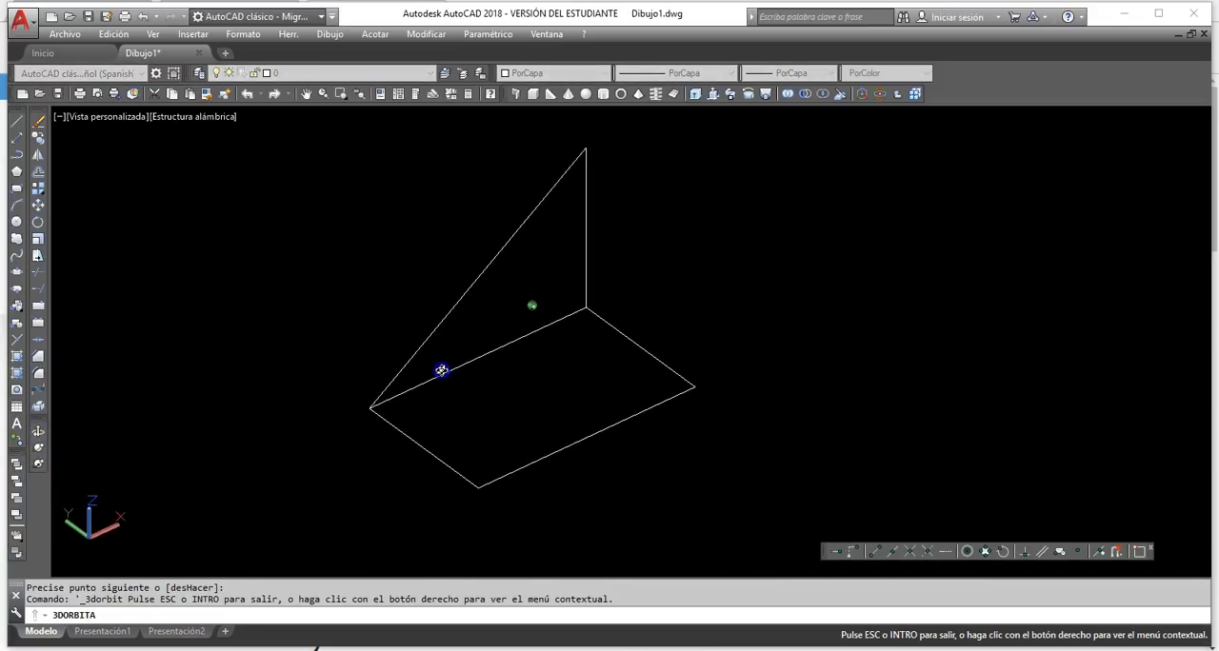
{"action": "right_click", "coordinate": [484, 325]}
{"action": "left_click", "coordinate": [504, 332]}
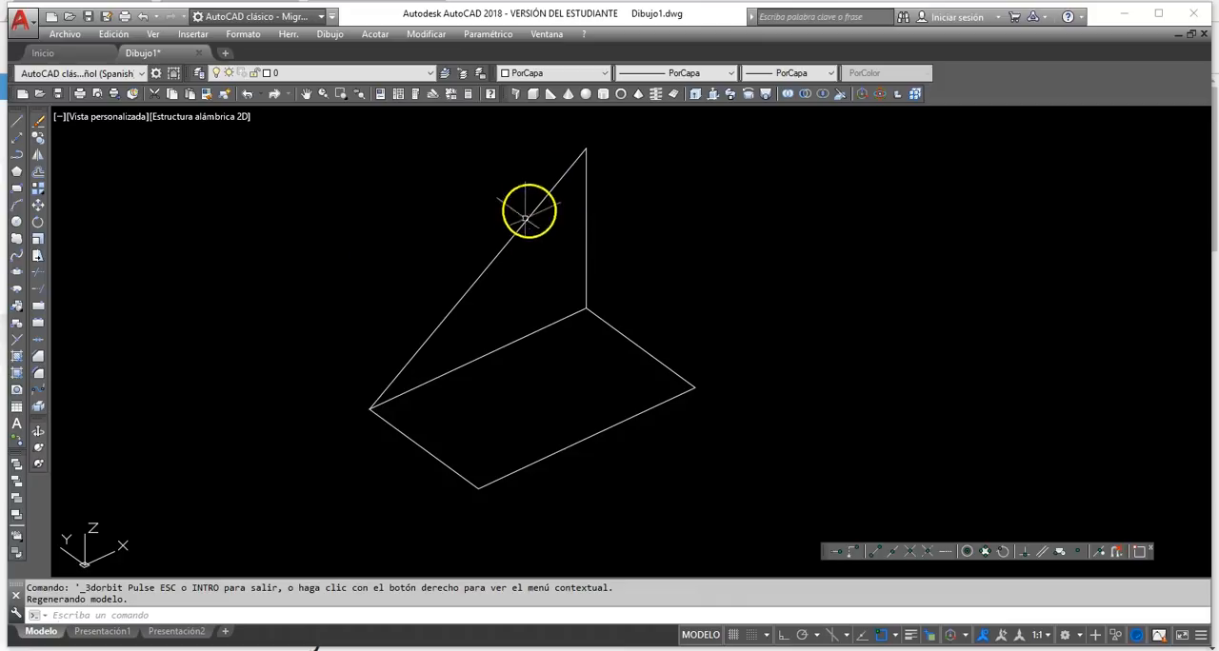
{"action": "left_click", "coordinate": [38, 139]}
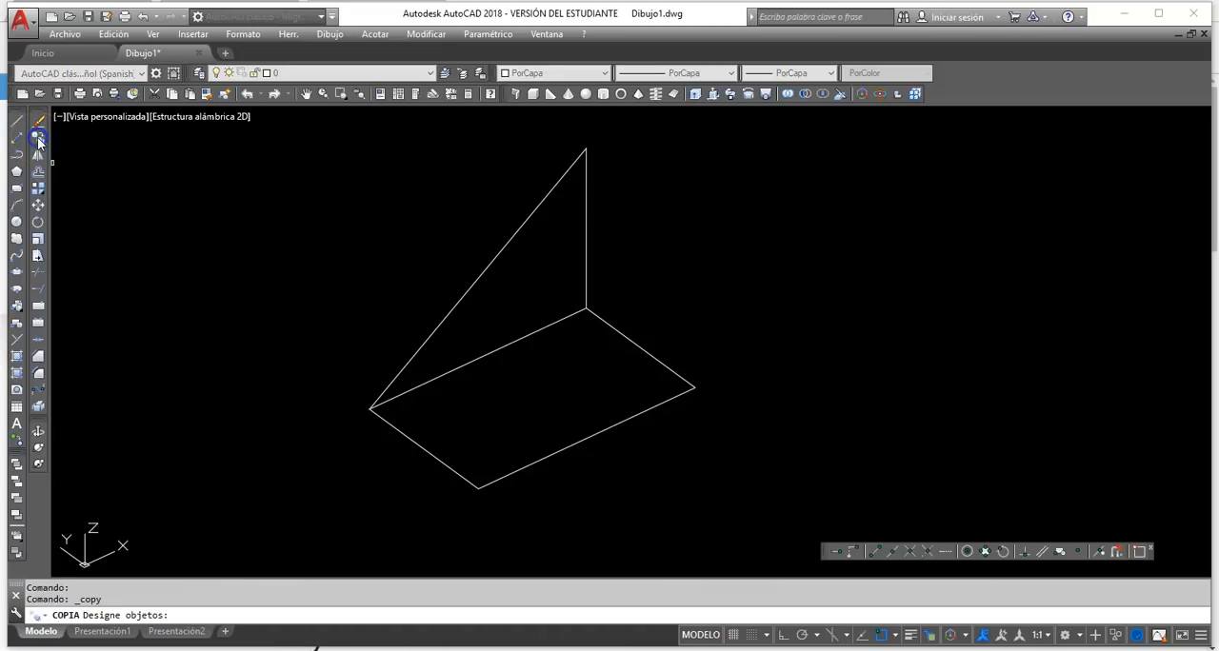
{"action": "left_click", "coordinate": [607, 257]}
{"action": "left_click", "coordinate": [482, 201]}
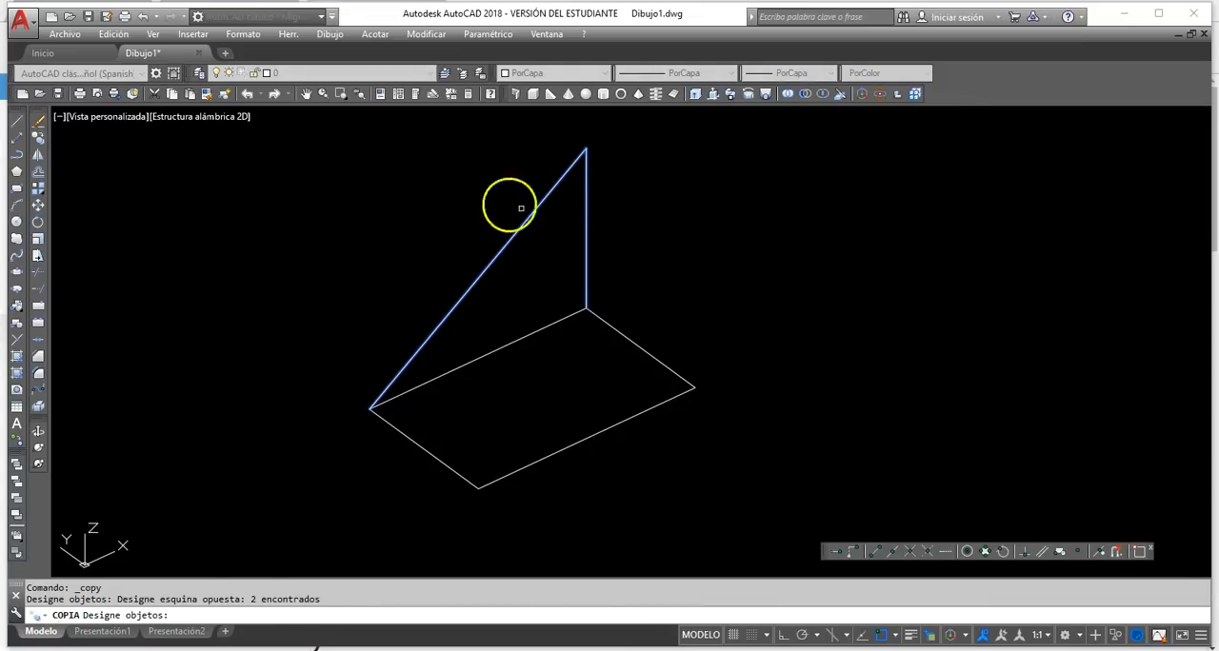
{"action": "right_click", "coordinate": [603, 230]}
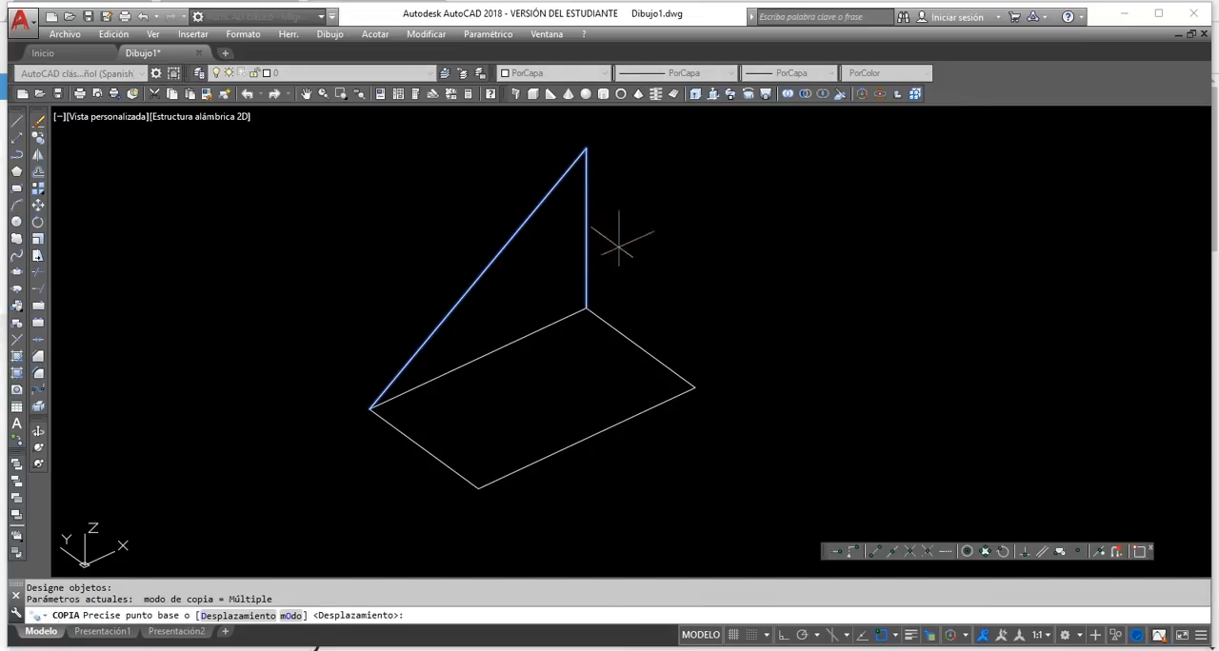
{"action": "left_click", "coordinate": [586, 308]}
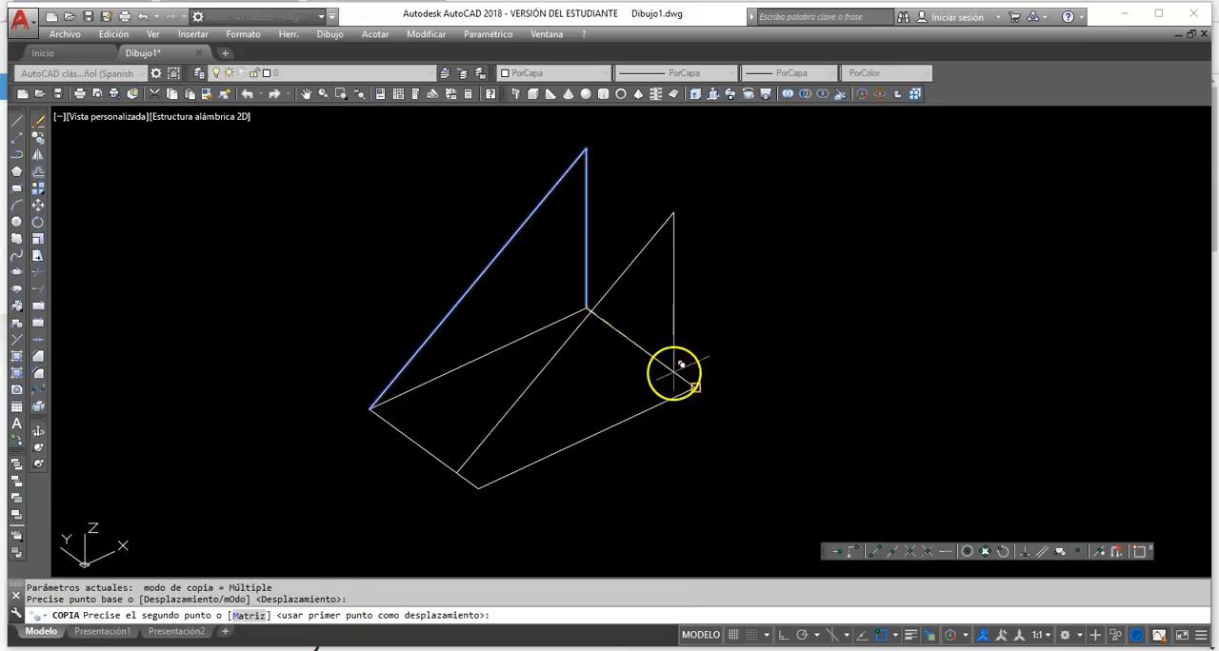
{"action": "left_click", "coordinate": [695, 387]}
{"action": "key", "text": "Return"}
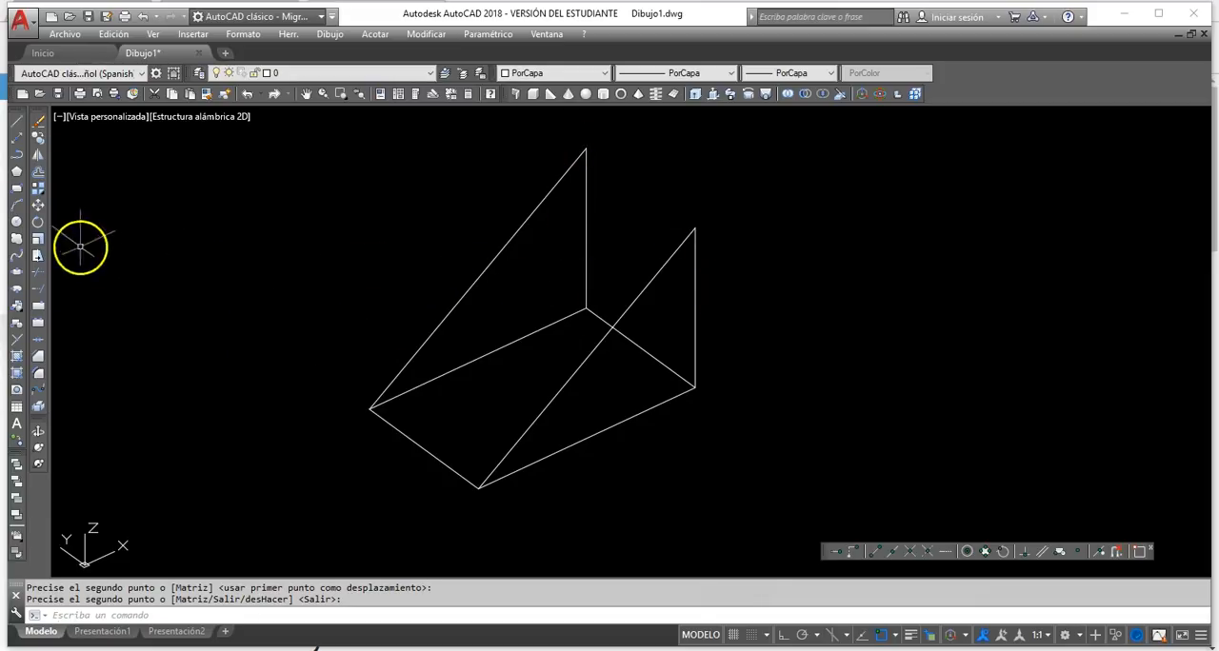
Draw a line joining the top ends of the two vertical lines to close the wedge's upper edge.
{"action": "left_click", "coordinate": [15, 121]}
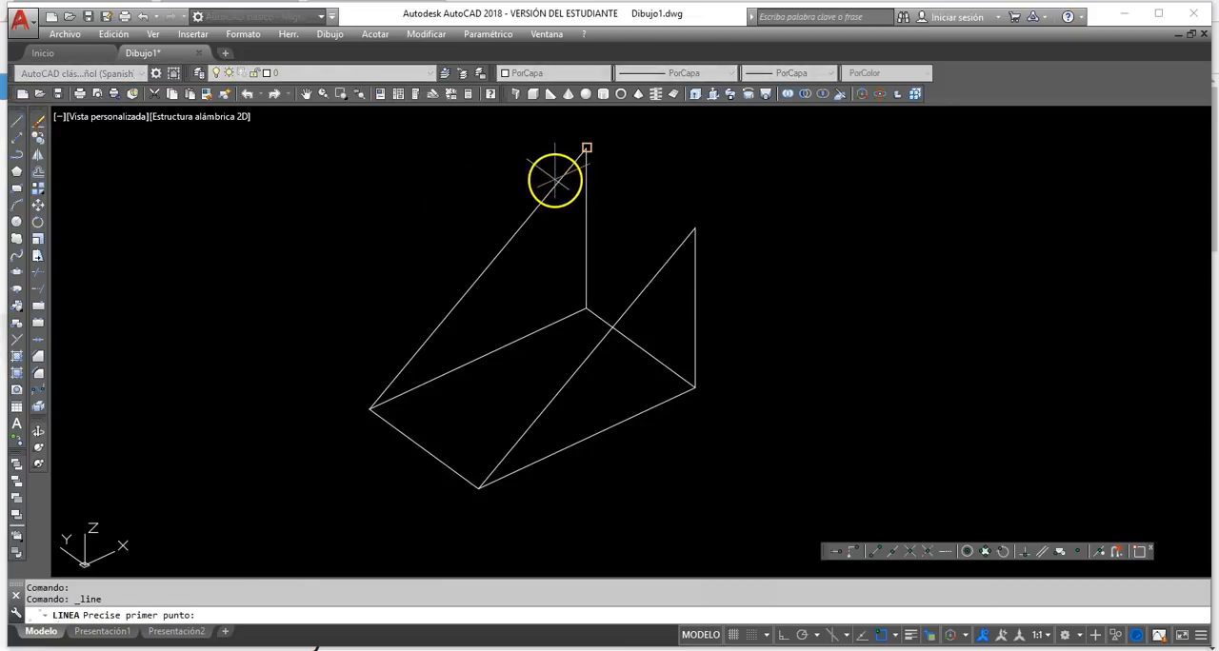
{"action": "left_click", "coordinate": [557, 181]}
{"action": "left_click", "coordinate": [691, 243]}
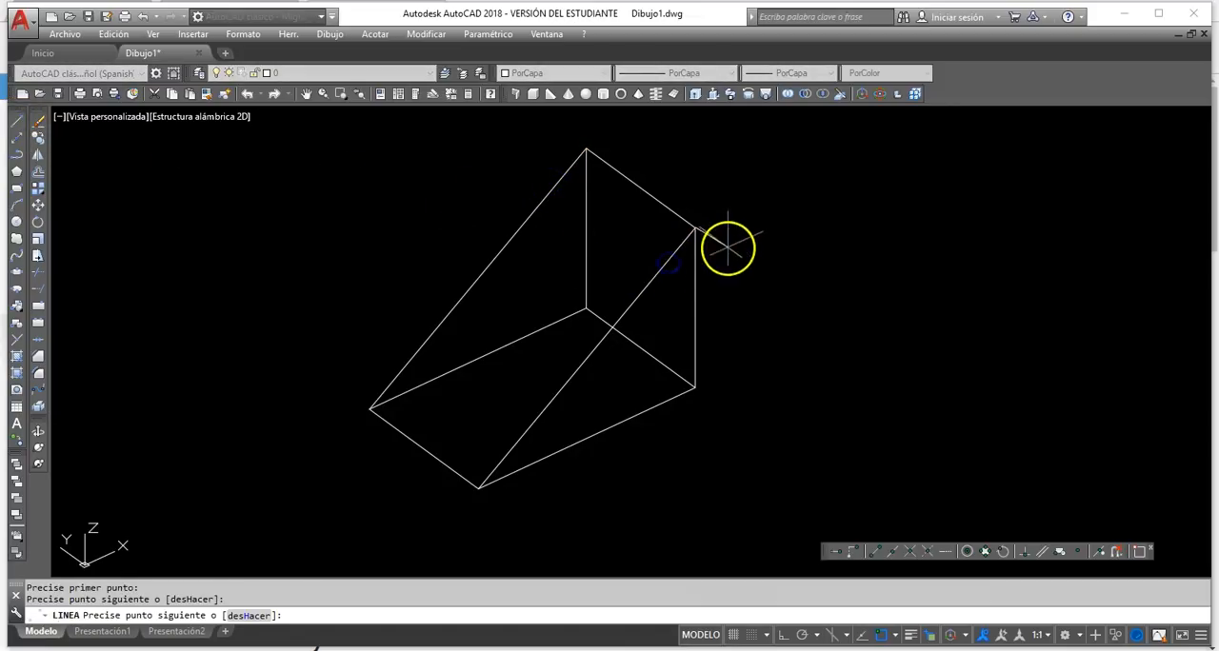
{"action": "right_click", "coordinate": [728, 247]}
Examine the closed wedge wireframe from several slightly different 3D angles.
{"action": "left_click", "coordinate": [38, 431]}
{"action": "left_click_drag", "start_coordinate": [409, 397], "coordinate": [441, 349]}
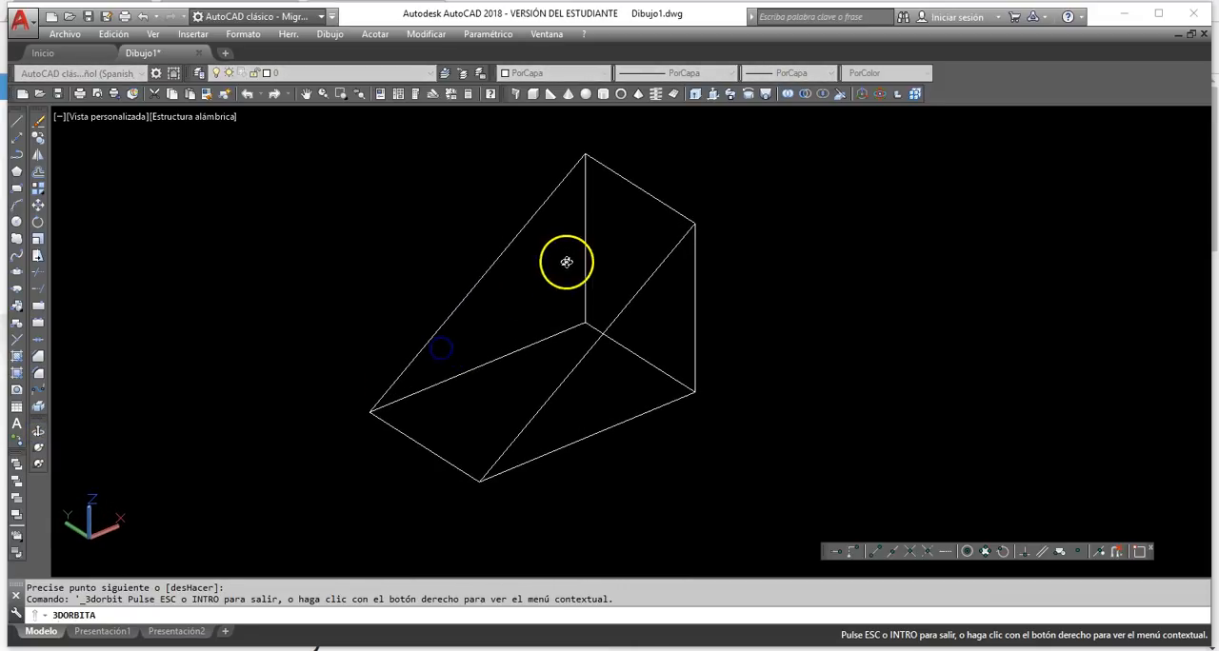
{"action": "right_click", "coordinate": [547, 291]}
{"action": "left_click", "coordinate": [596, 300]}
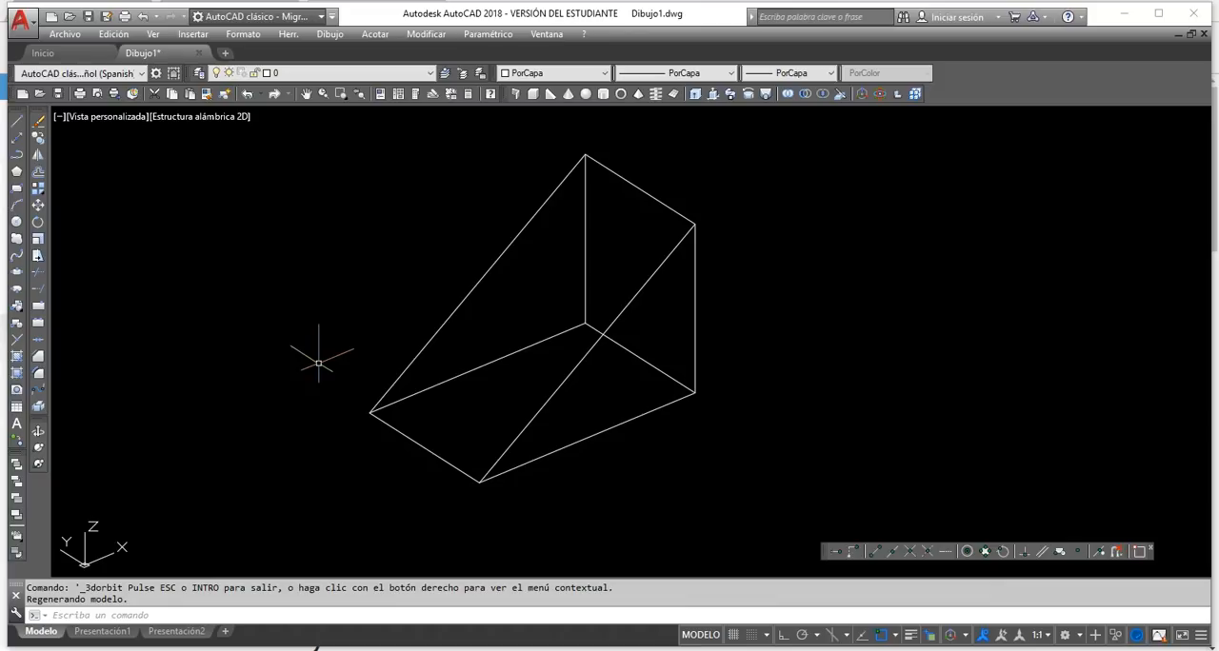
{"action": "left_click", "coordinate": [38, 435]}
{"action": "mouse_move", "coordinate": [428, 332]}
{"action": "left_mouse_down"}
{"action": "mouse_move", "coordinate": [441, 384]}
{"action": "mouse_move", "coordinate": [426, 335]}
{"action": "left_mouse_up"}
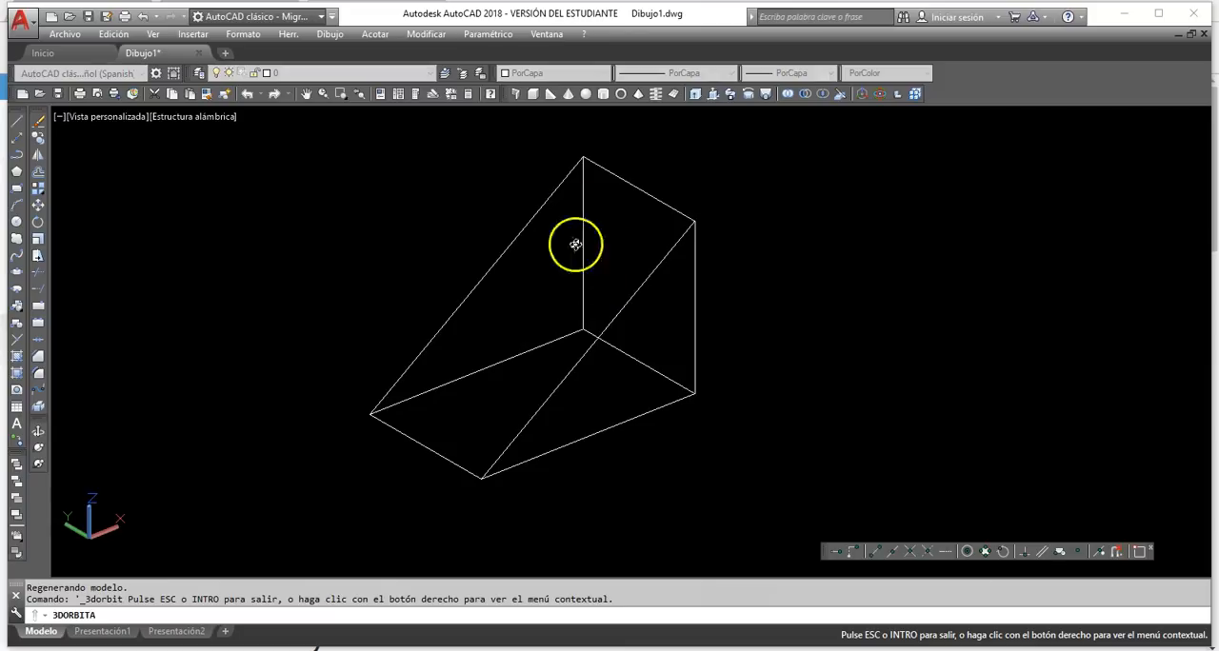
{"action": "left_click_drag", "start_coordinate": [544, 345], "coordinate": [539, 361]}
{"action": "right_click", "coordinate": [559, 335]}
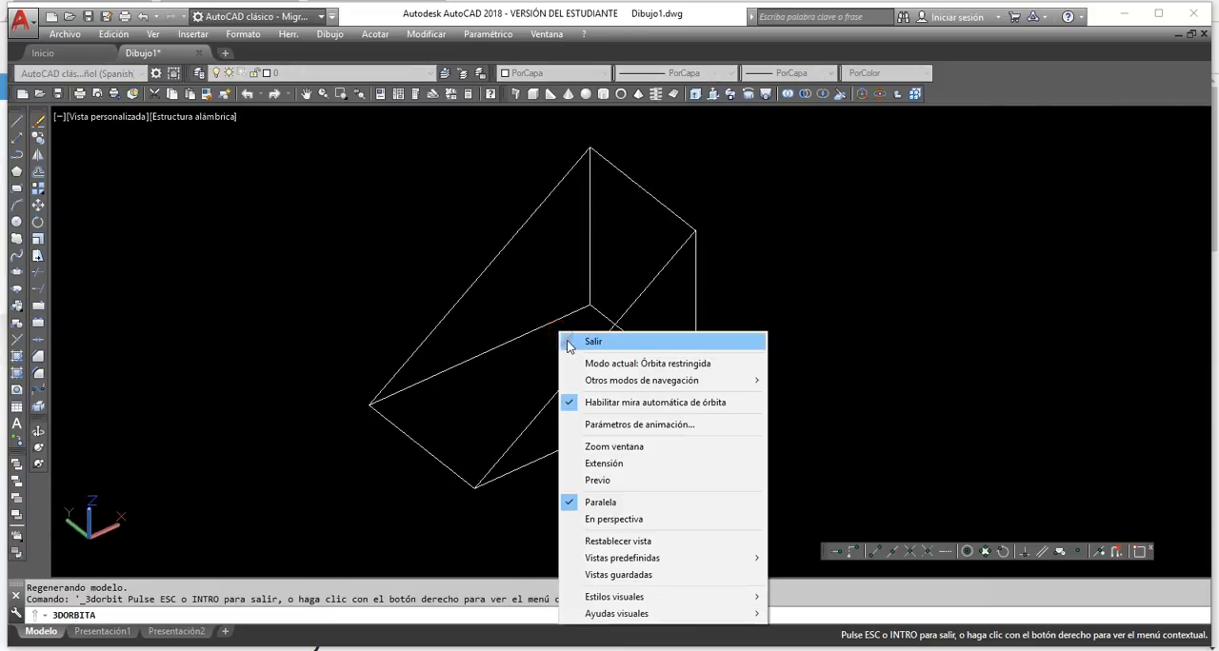
{"action": "left_click", "coordinate": [568, 343]}
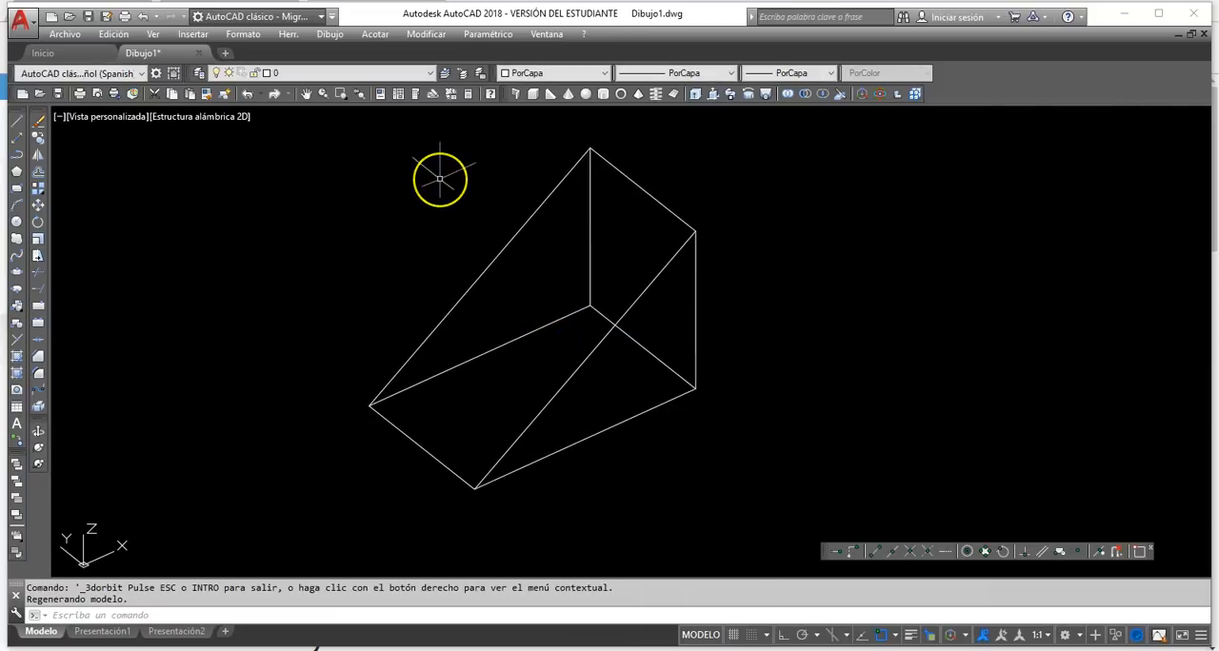
{"action": "left_click", "coordinate": [462, 263]}
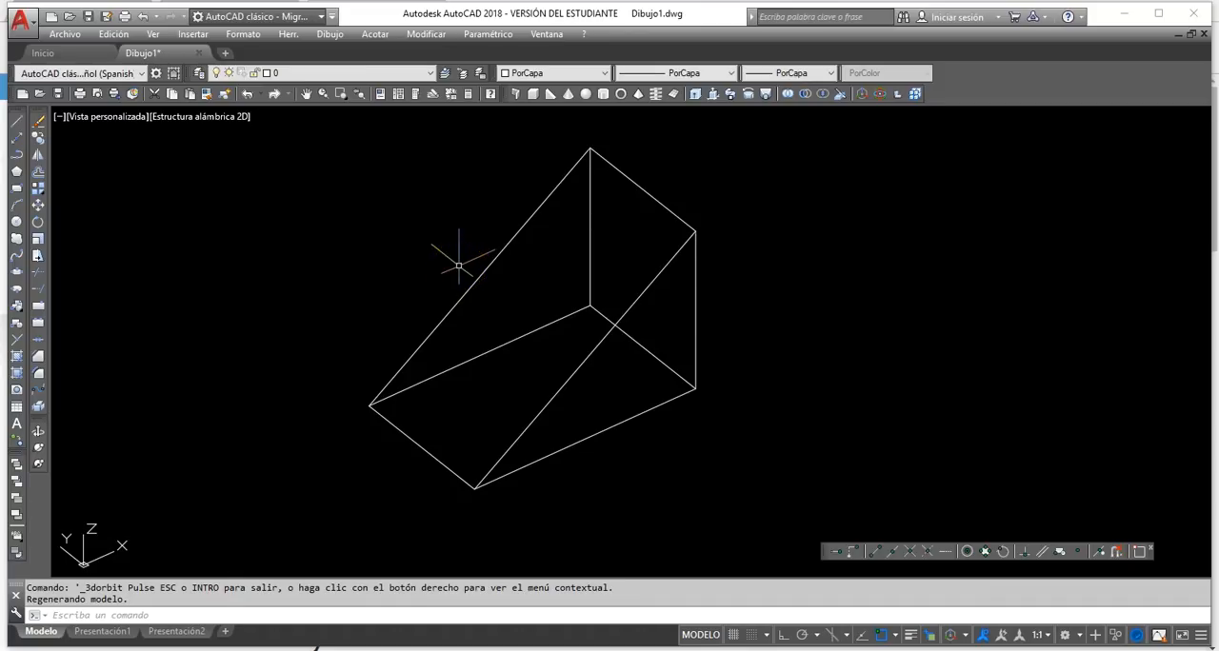
{"action": "mouse_move", "coordinate": [490, 250]}
{"action": "left_mouse_down"}
{"action": "mouse_move", "coordinate": [489, 277]}
{"action": "mouse_move", "coordinate": [504, 249]}
{"action": "left_mouse_up"}
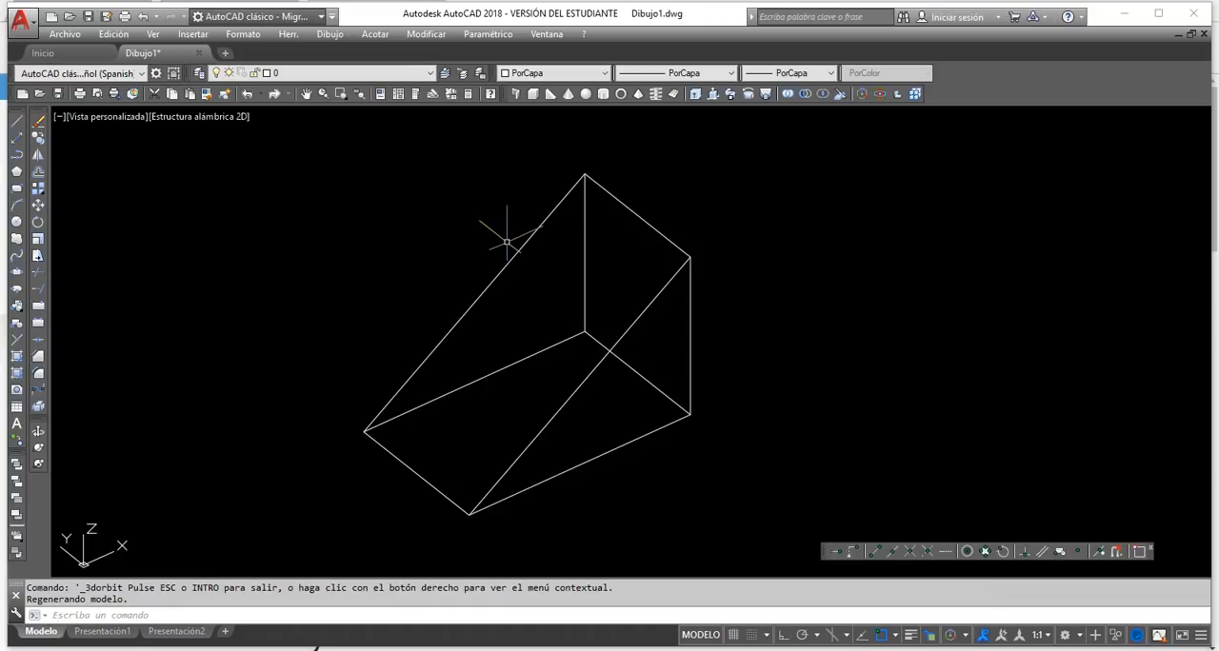
{"action": "double_click", "coordinate": [398, 231]}
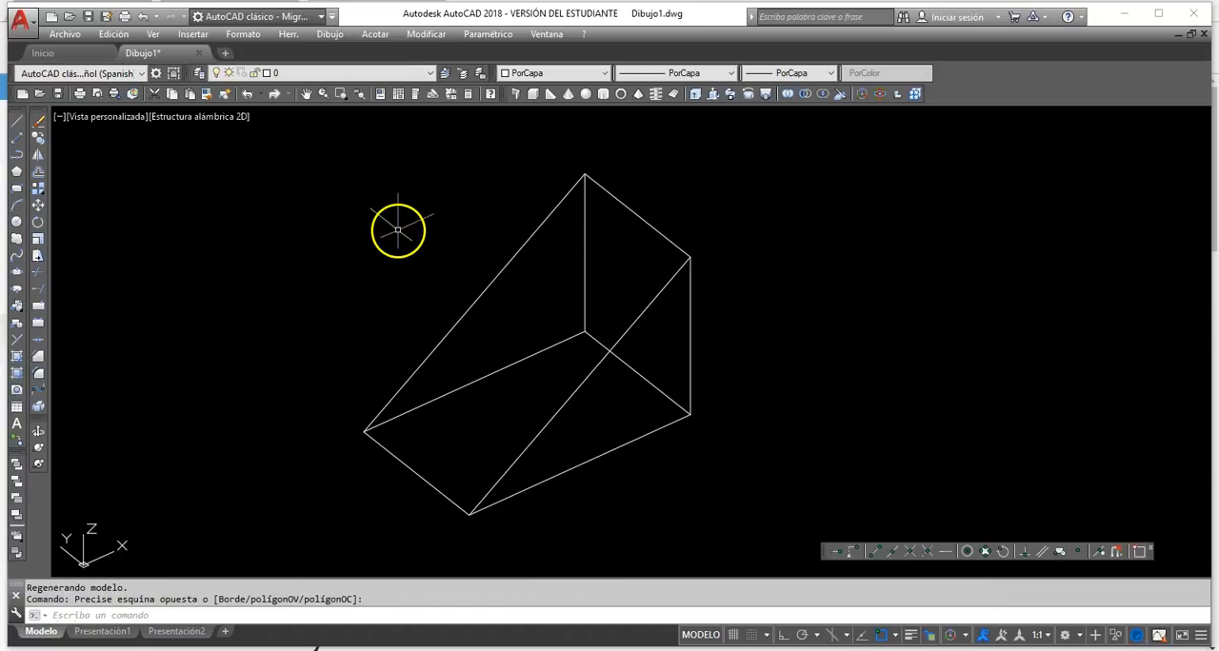